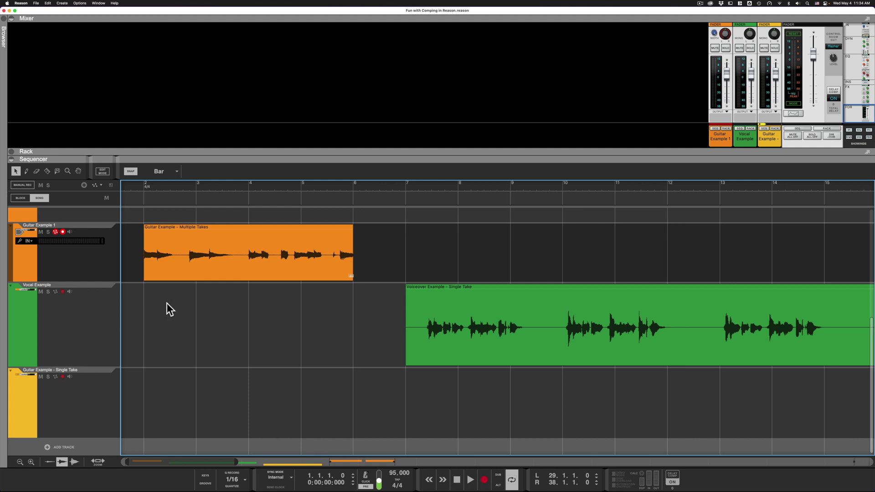
Select the orange Guitar Example - Multiple Takes clip spanning bars 2–6.
click(243, 247)
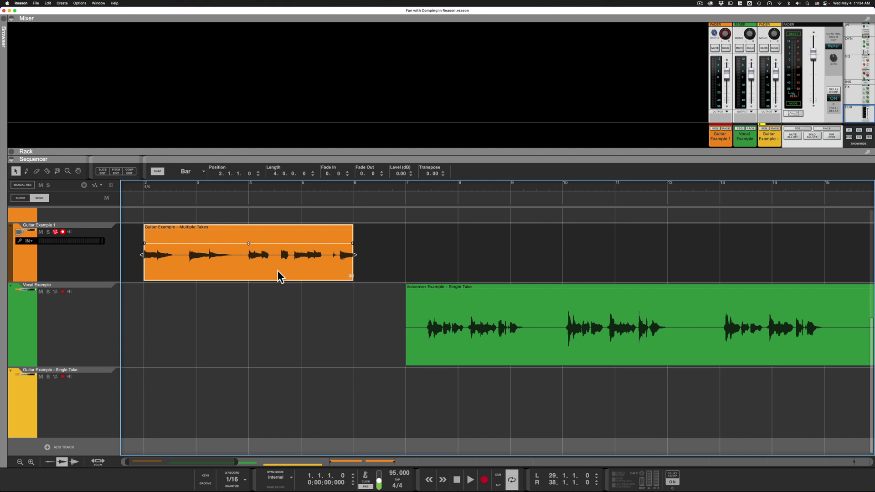
Open the guitar clip in Comp Edit and enlarge the Take 9–Take 6 lanes for bigger waveforms.
click(130, 172)
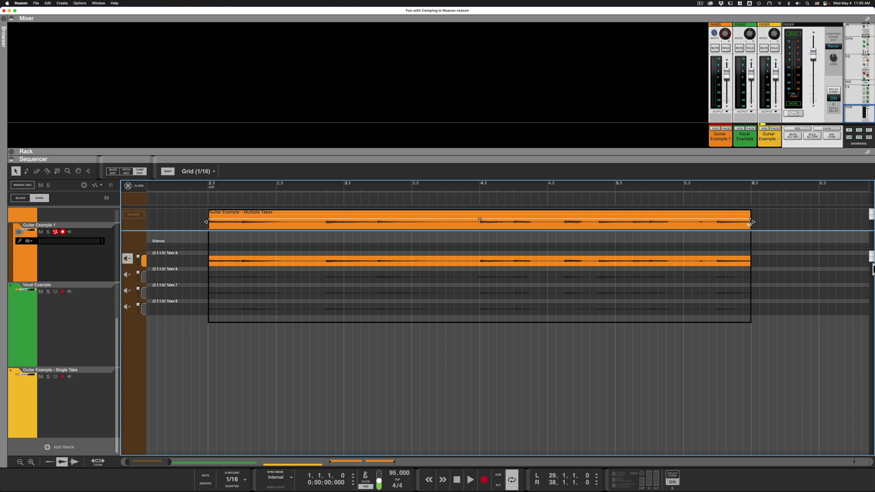
click(872, 257)
click(871, 258)
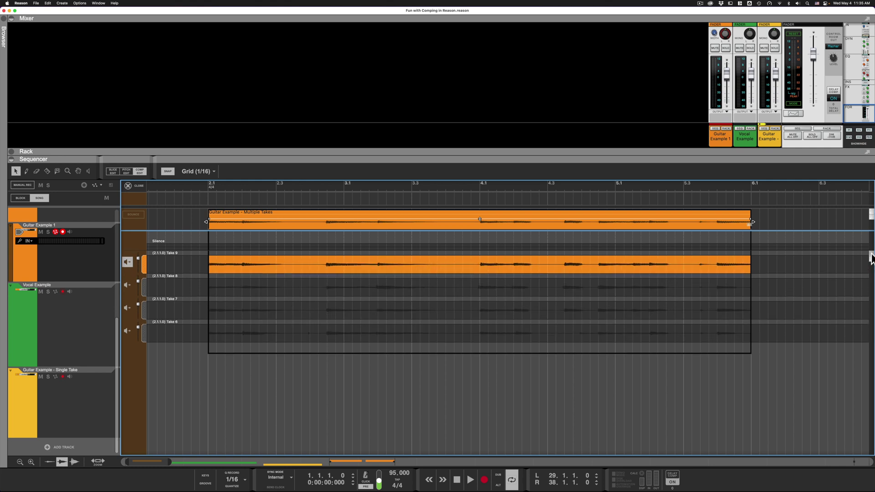
click(871, 257)
click(871, 257)
click(871, 258)
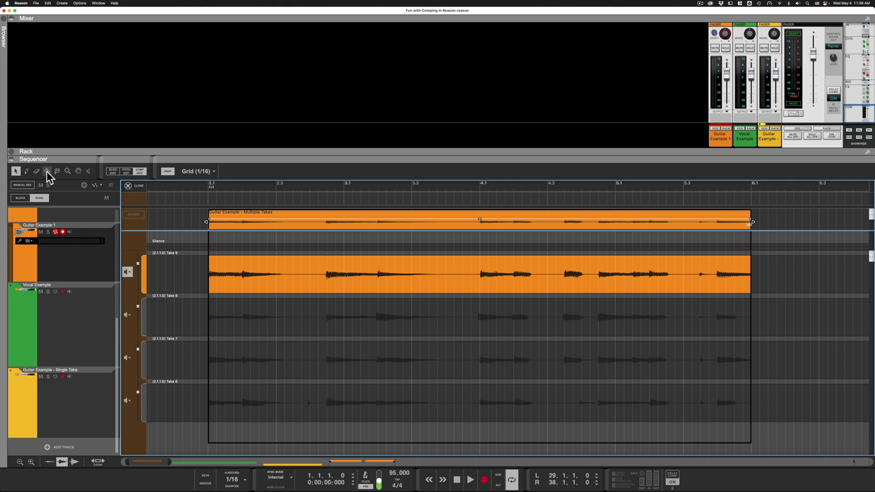
With the Razor tool, reset Take 8's recording offset to 0.0.0.0 and begin marking its middle.
click(46, 171)
drag(452, 319, 471, 323)
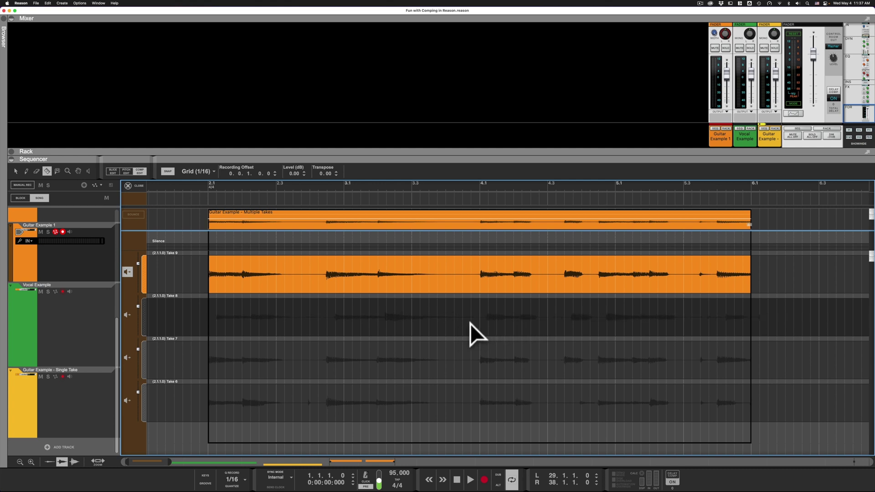
drag(466, 322, 488, 321)
drag(475, 316, 513, 316)
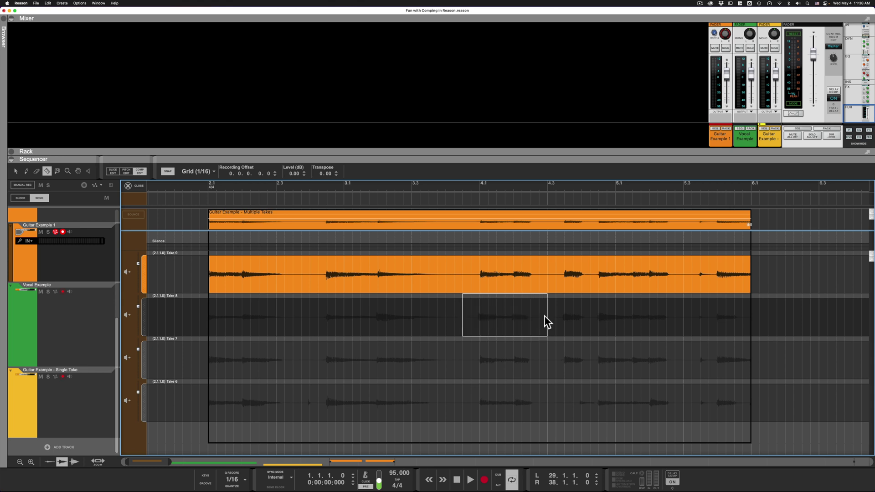
Comp Take 8 into the middle section from 3.4.3 and play the guitar from bar 2.1.
drag(553, 317, 552, 317)
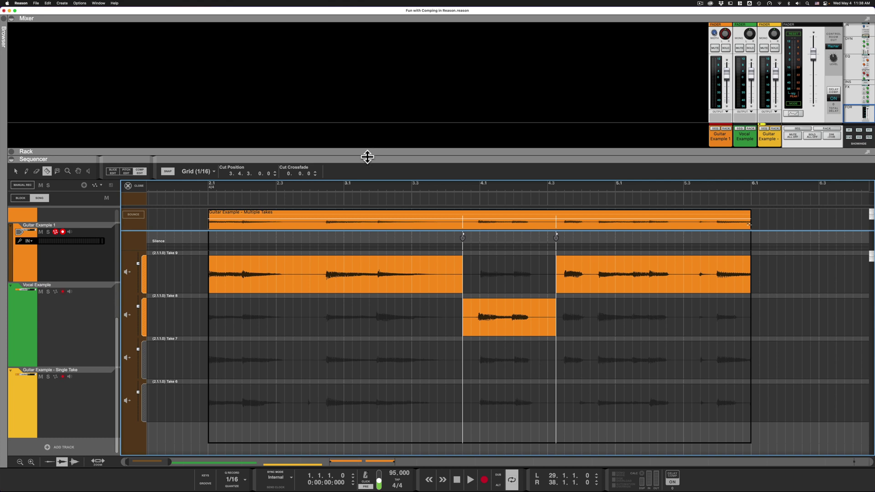
key(q)
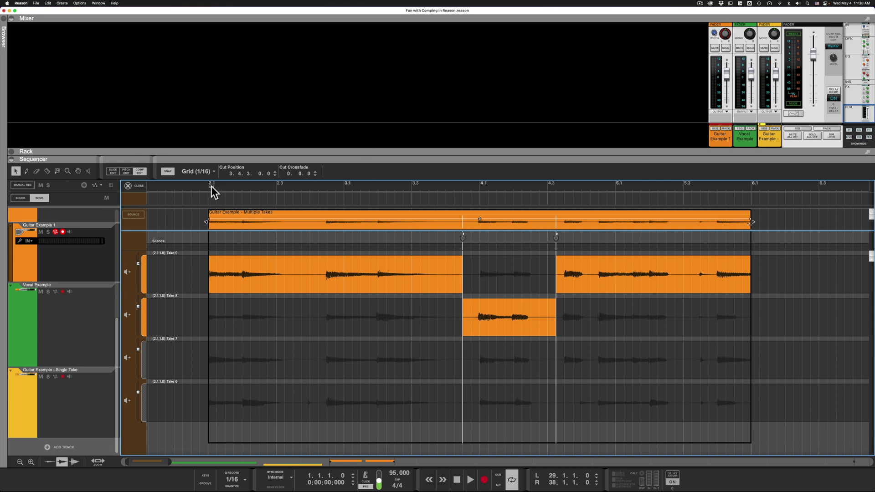
click(212, 187)
key(space)
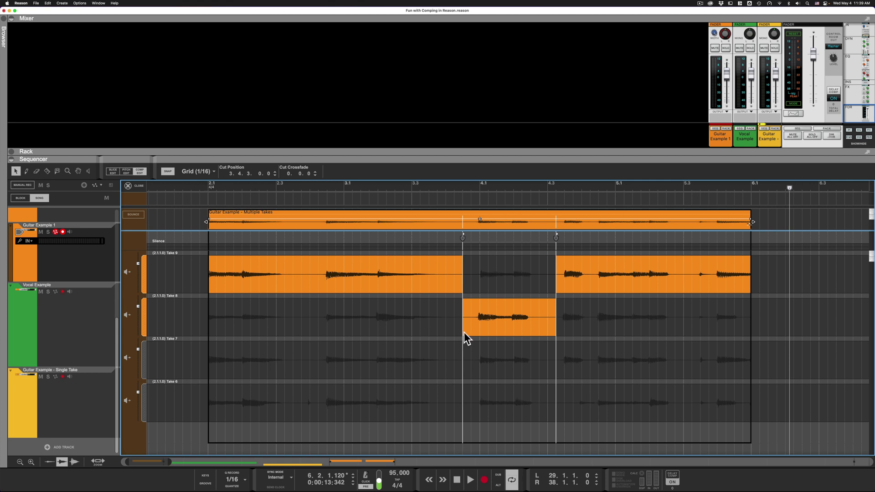
click(88, 172)
click(596, 316)
click(595, 271)
click(596, 312)
click(594, 350)
click(594, 391)
Comp a second Take 8 stretch from 4.4.2 to about 5.3 and play it from around 4.3.
click(47, 172)
drag(591, 316, 684, 326)
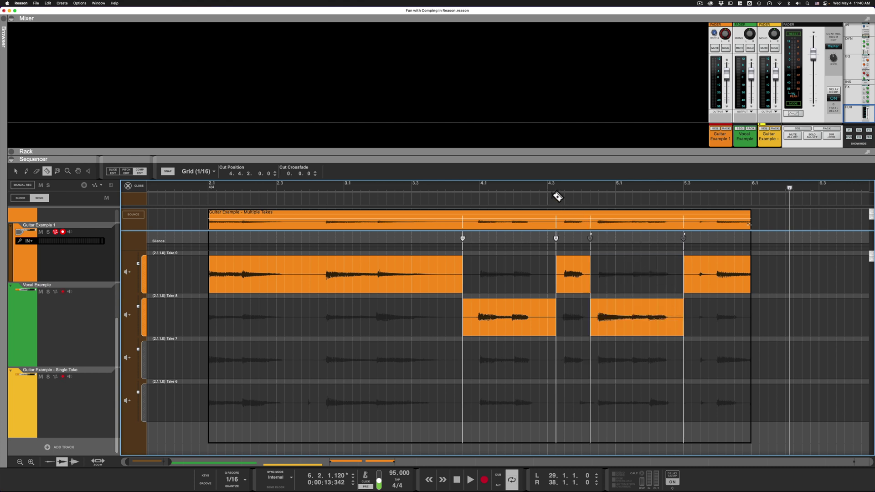
key(q)
click(546, 186)
key(space)
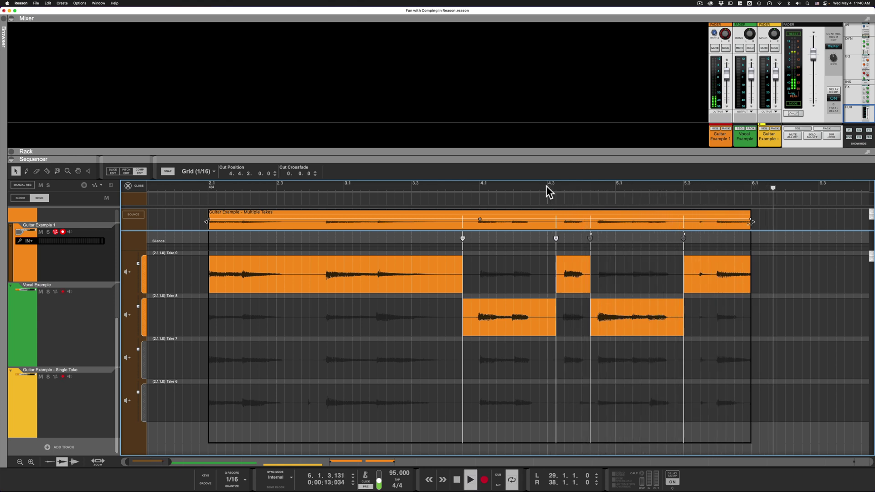
key(space)
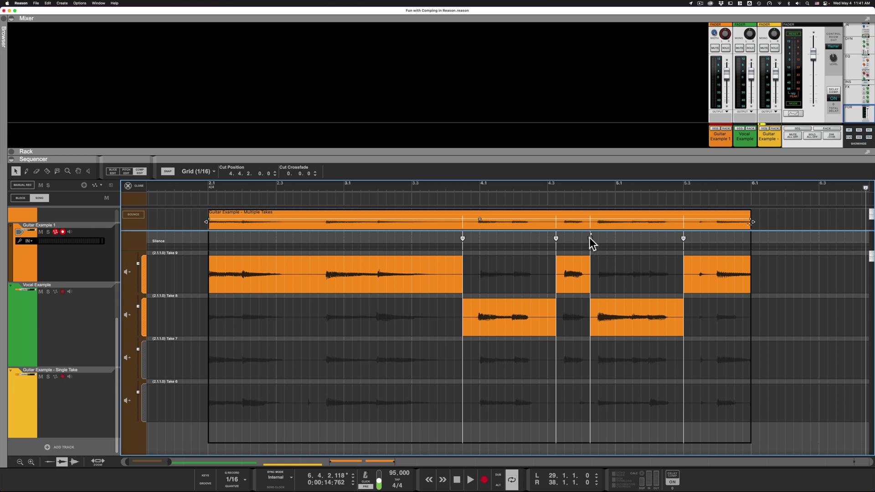
Move the comp cut to about 5.1.2 with snapping off, then check it from bar 4.3.
drag(590, 237, 633, 241)
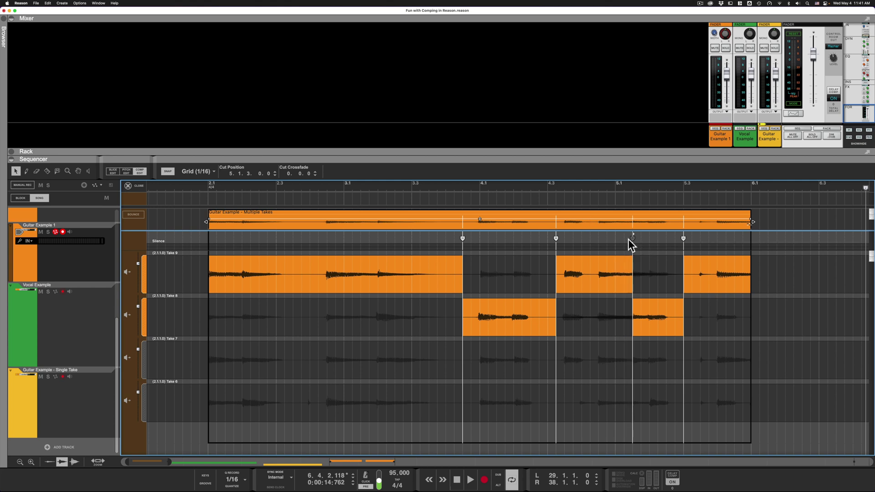
click(168, 173)
drag(632, 239, 636, 240)
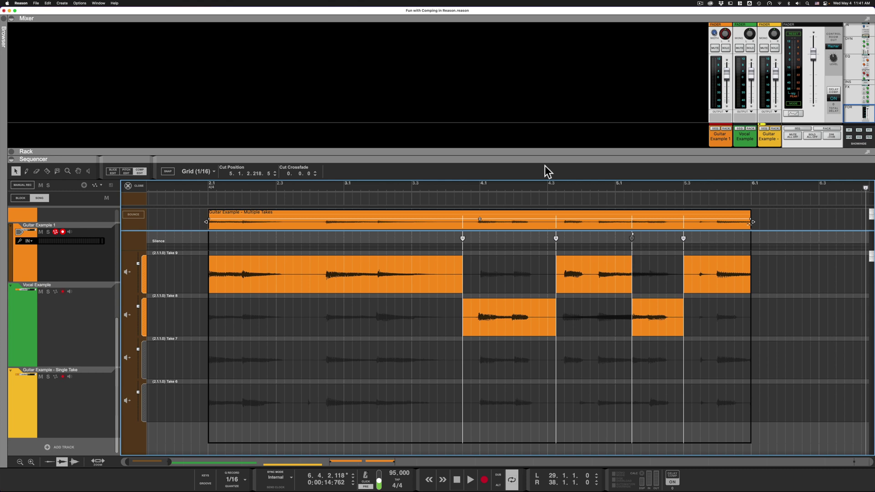
click(535, 184)
key(space)
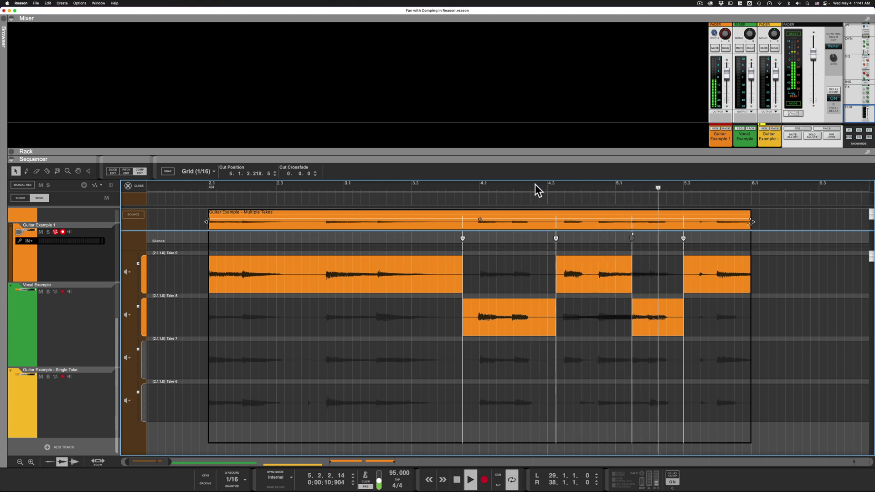
key(space)
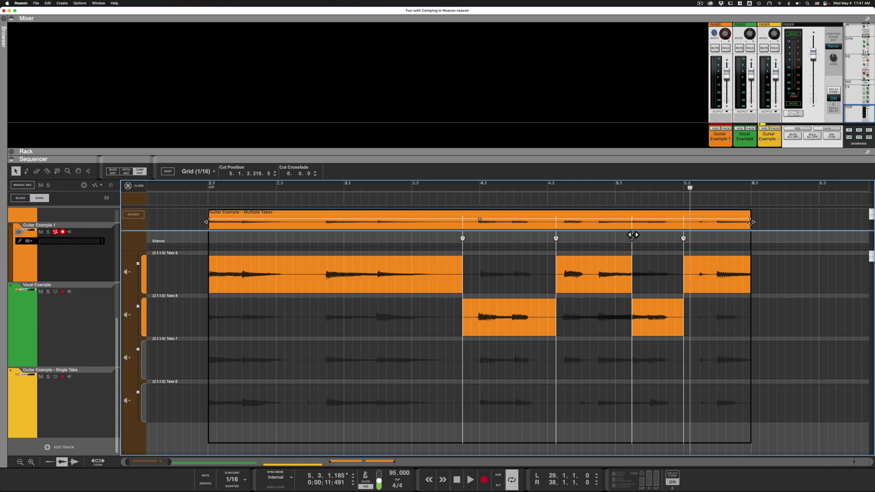
Add a crossfade at the Take 9 to Take 8 cut and listen from bar 3.4.
drag(631, 235, 631, 235)
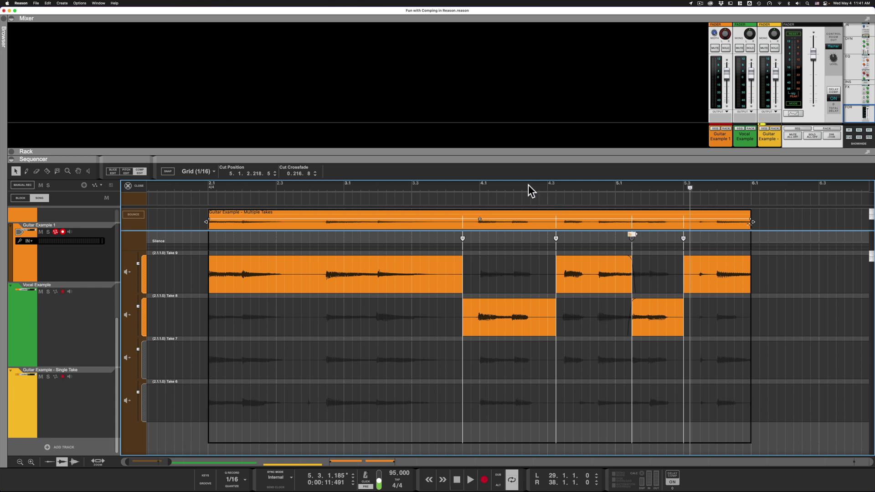
click(458, 187)
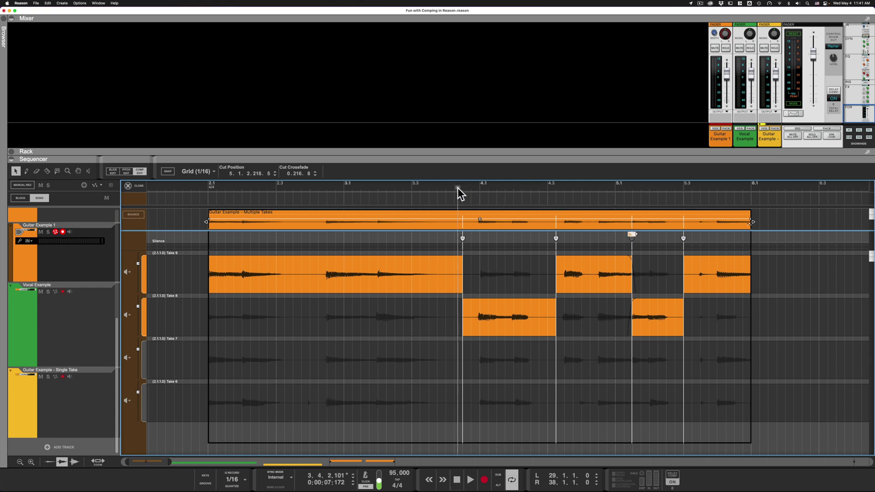
key(space)
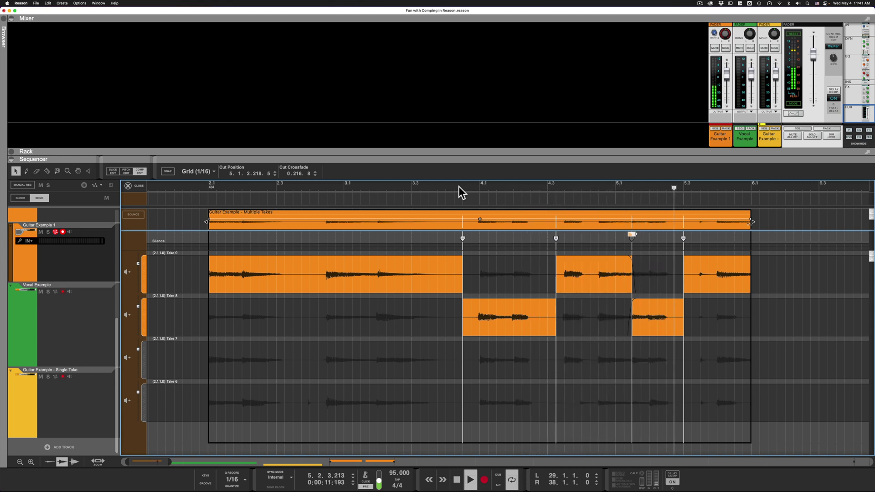
key(space)
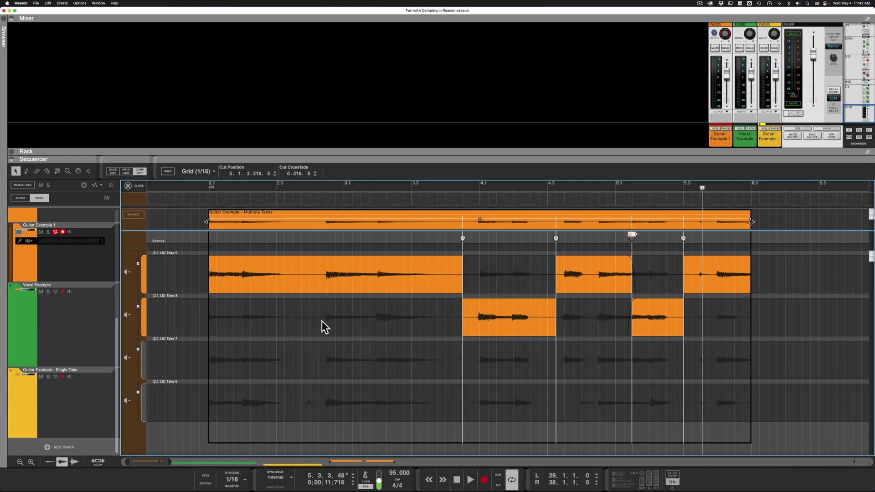
key(r)
Comp Take 7 into an early section, audition Take 8's middle, then return to the sequencer.
drag(320, 360, 466, 362)
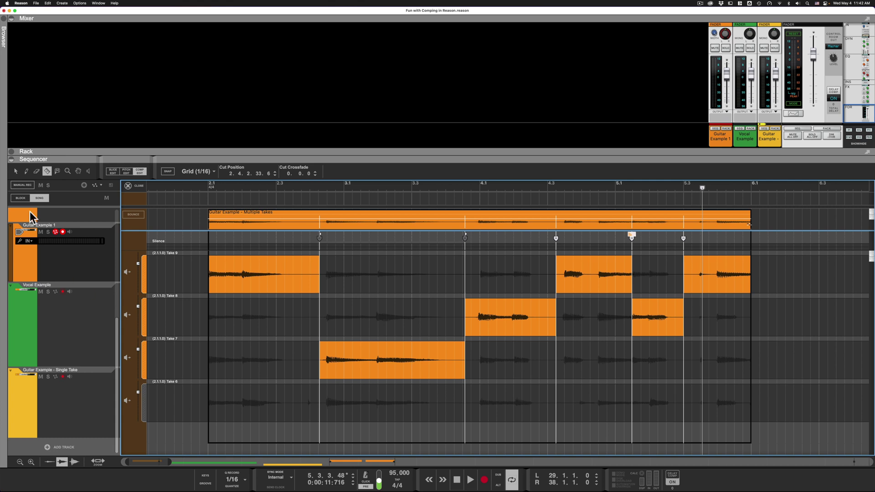
click(88, 172)
key(q)
click(594, 319)
click(137, 185)
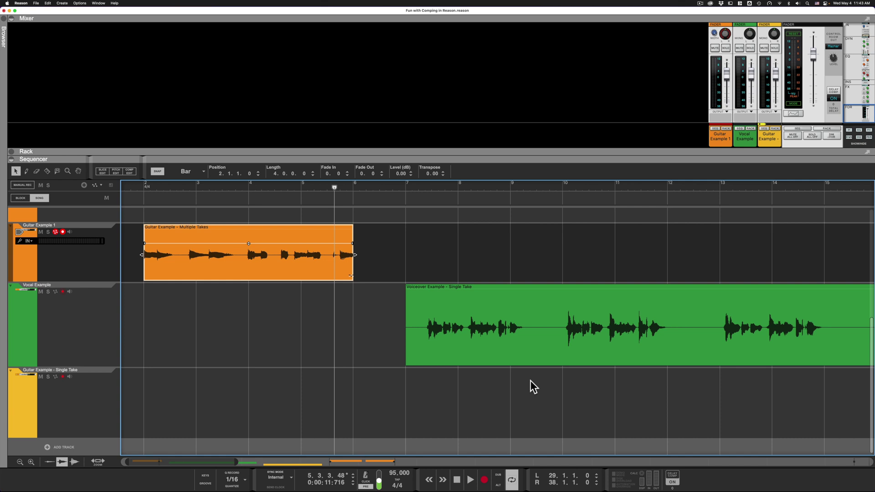
Play the Voiceover Example clip from bar 7 and from bar 14, then pick the Razor tool.
scroll(531, 381, right, 10)
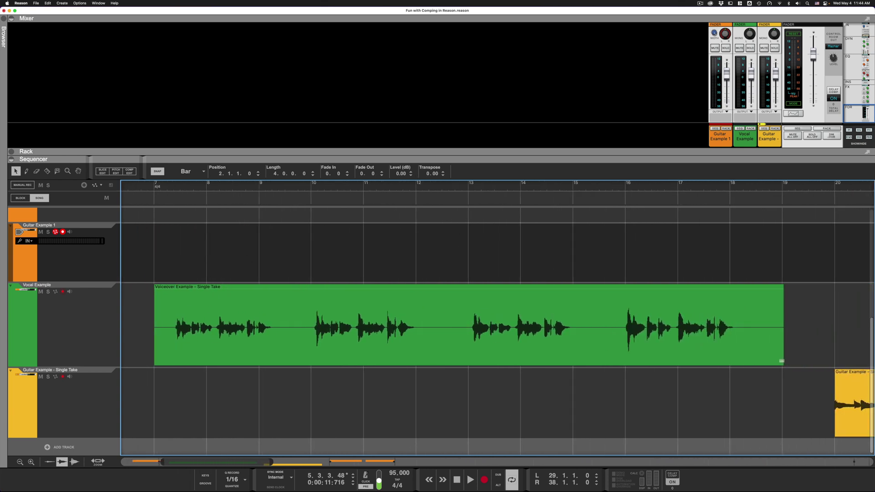
click(162, 186)
key(space)
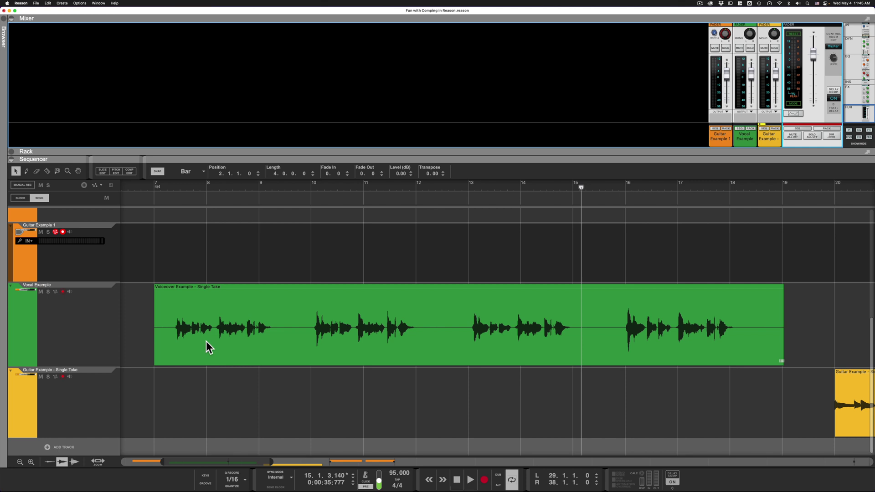
click(175, 187)
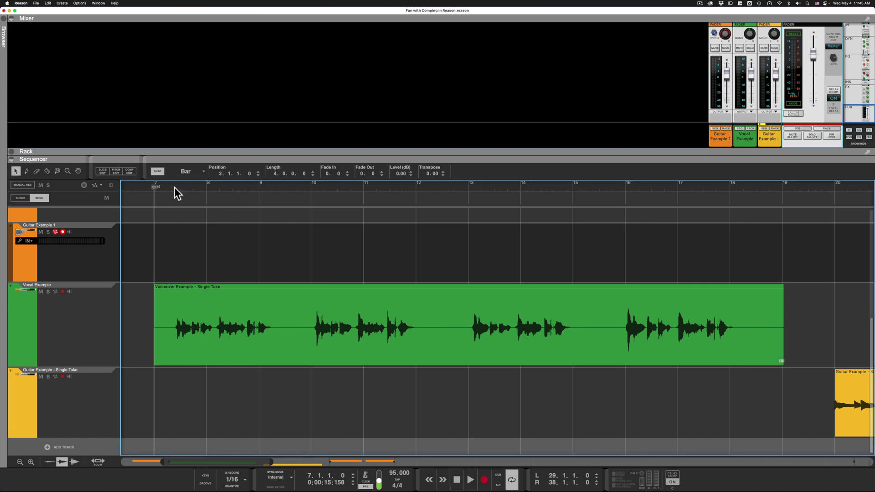
key(space)
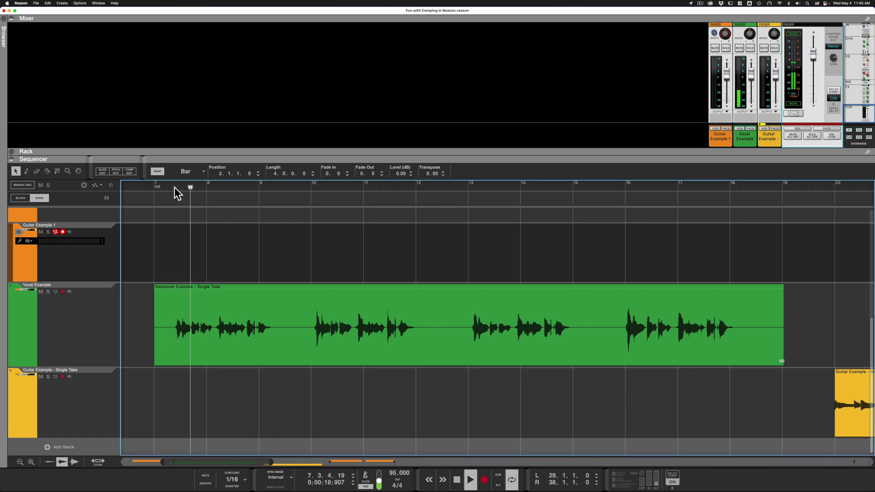
key(space)
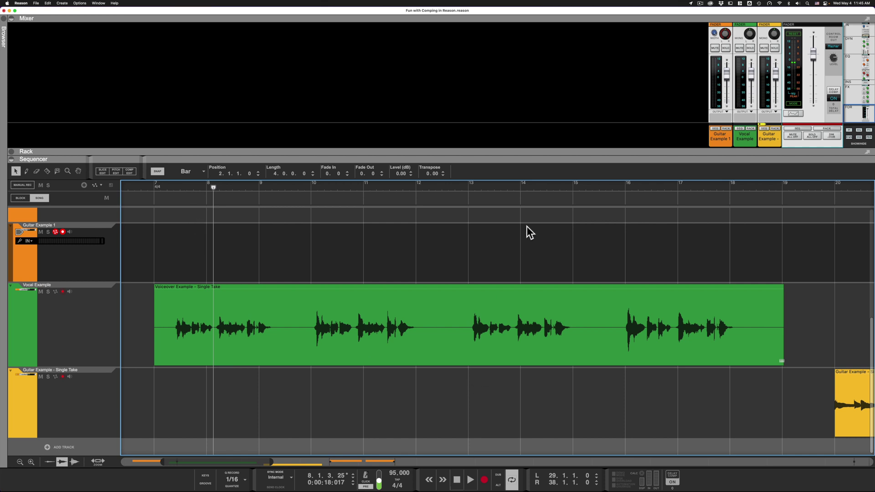
click(518, 187)
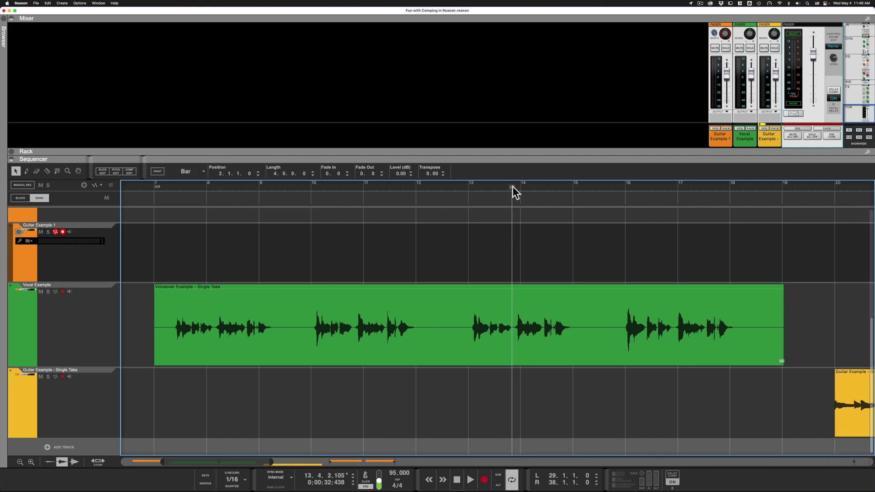
key(space)
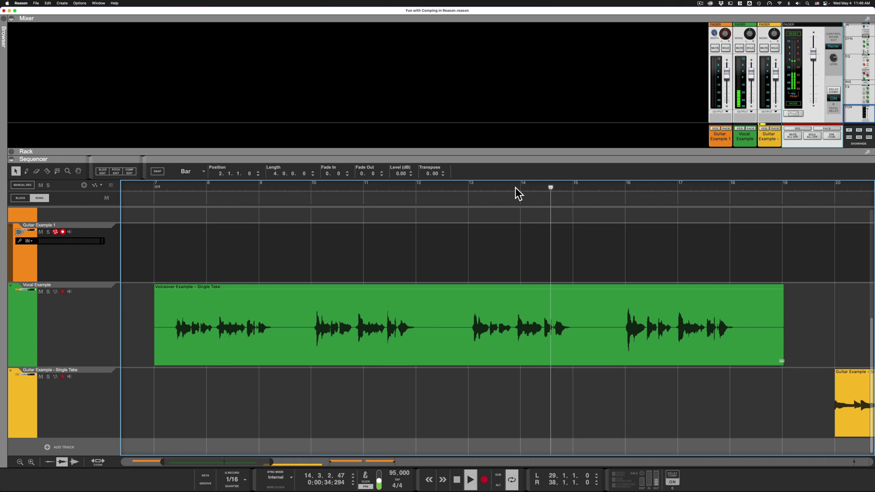
key(space)
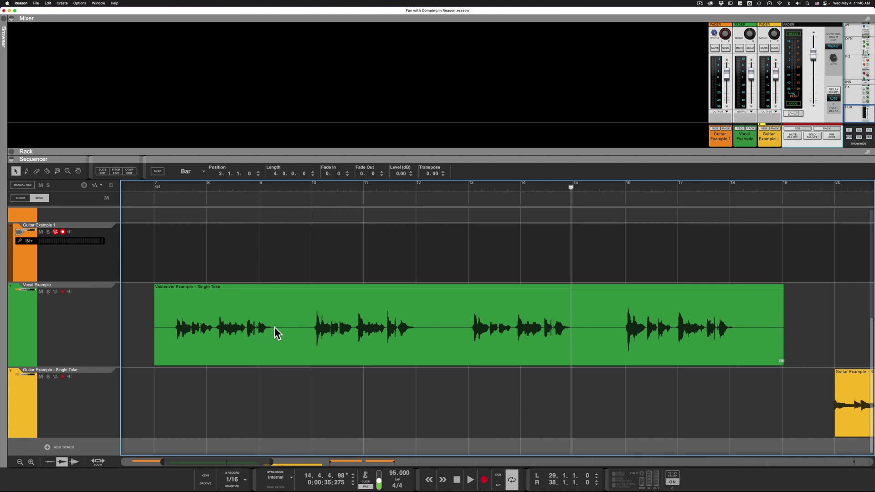
key(r)
click(217, 327)
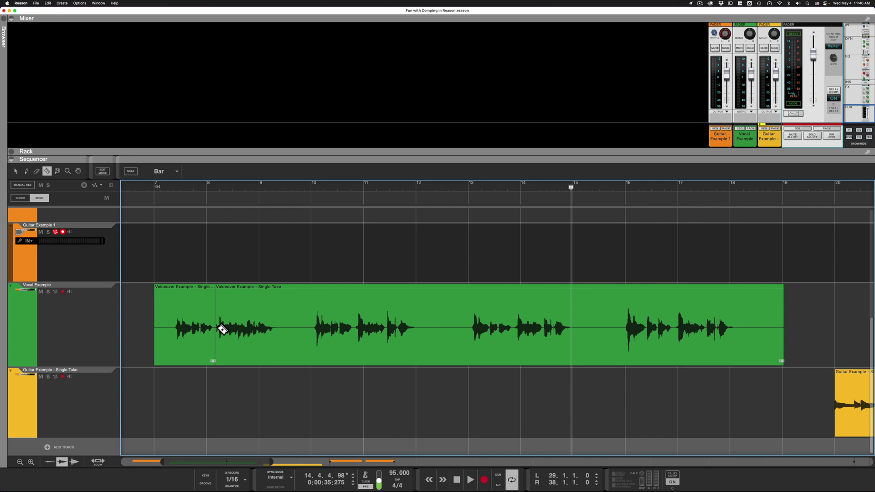
click(240, 337)
drag(215, 332, 231, 340)
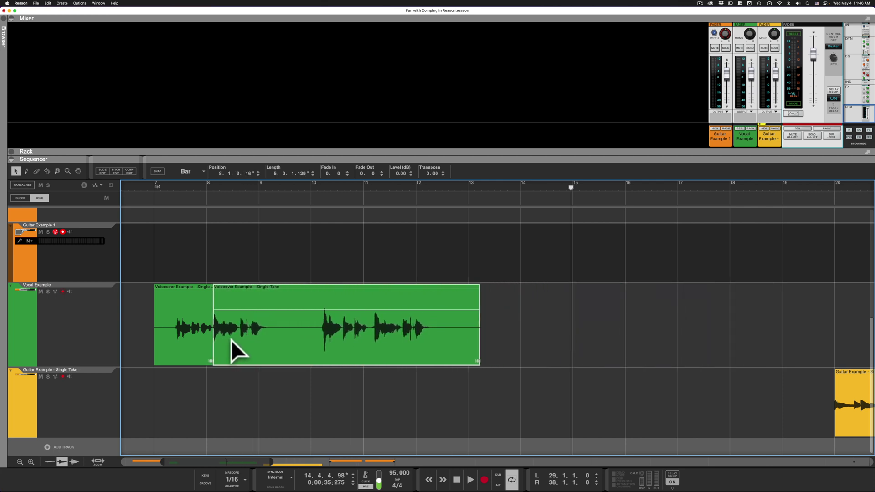
drag(231, 340, 231, 340)
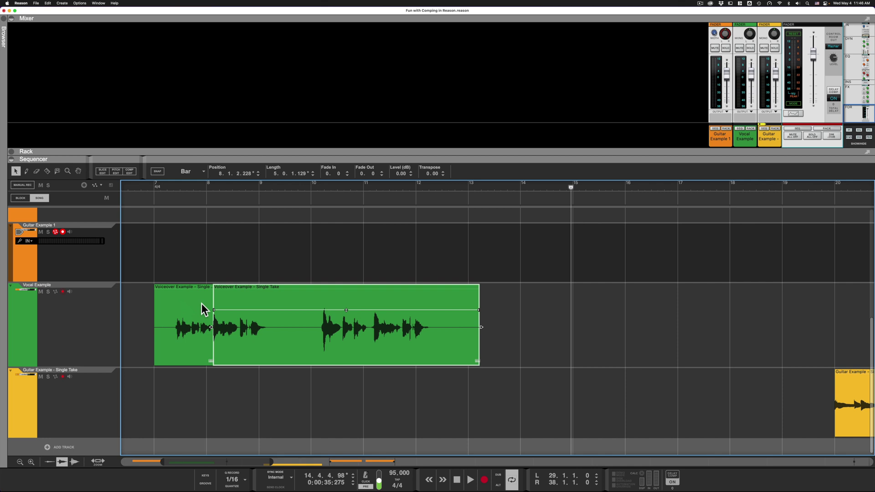
click(154, 185)
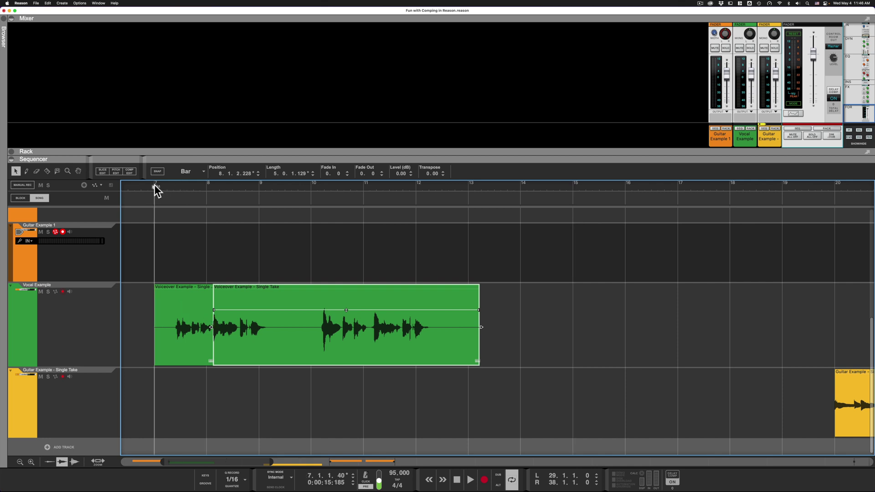
key(space)
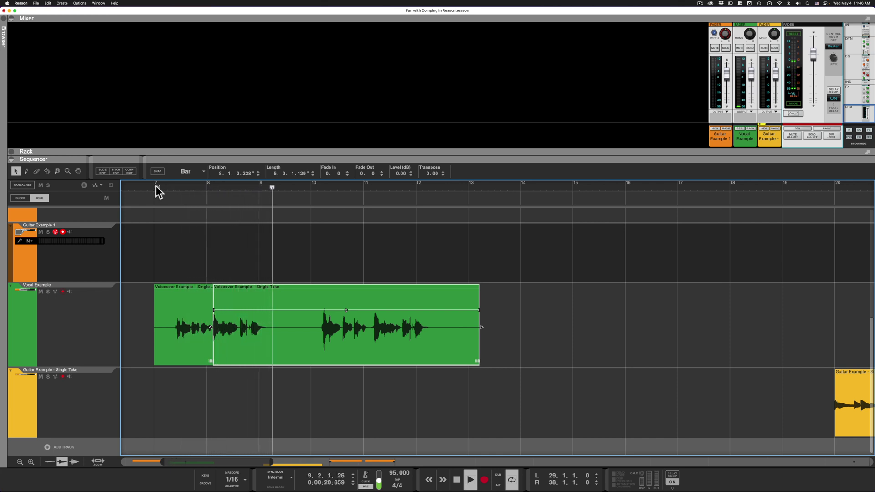
key(space)
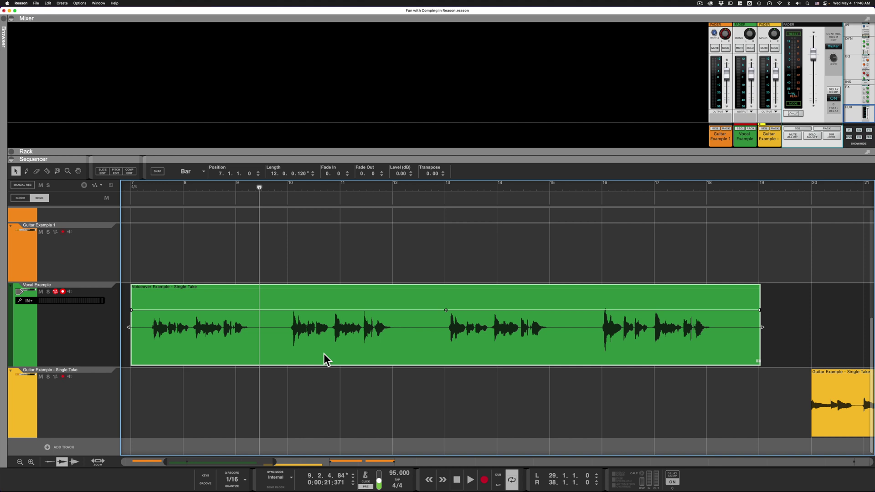
Open the voiceover clip in Comp Edit and duplicate the Take 4 row as Take 4 (copy).
click(131, 171)
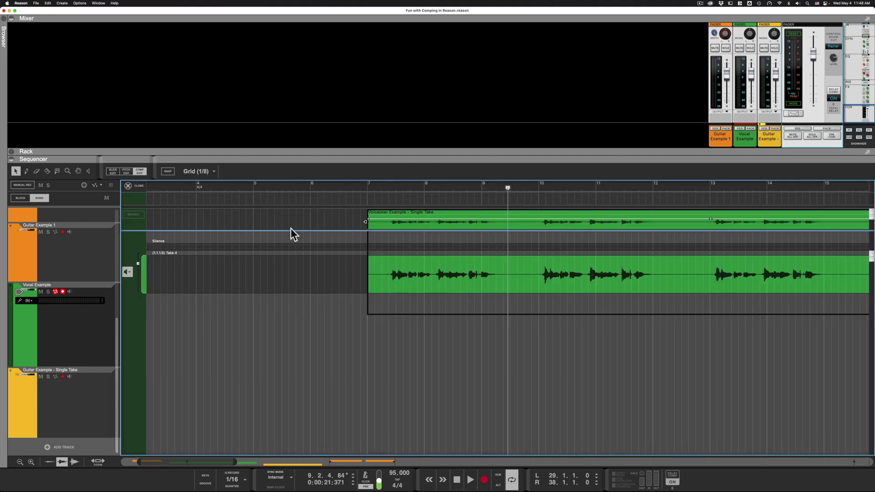
scroll(510, 343, right, 10)
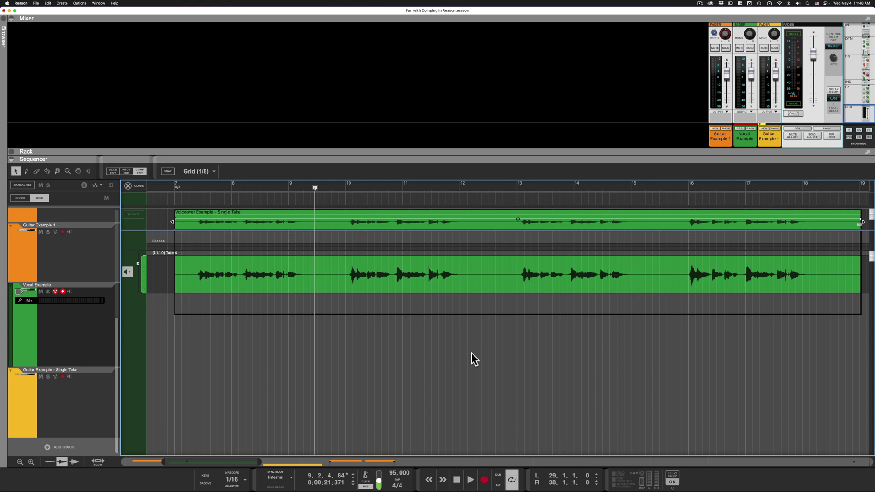
click(480, 267)
right_click(479, 266)
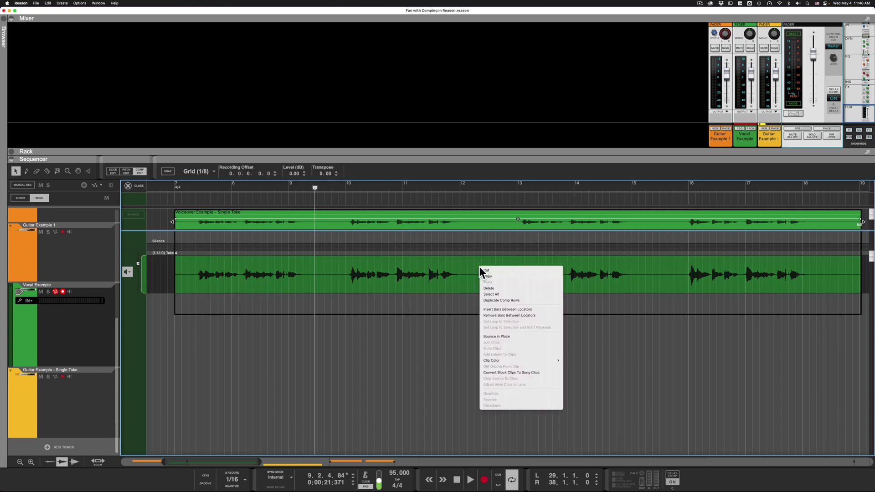
click(510, 300)
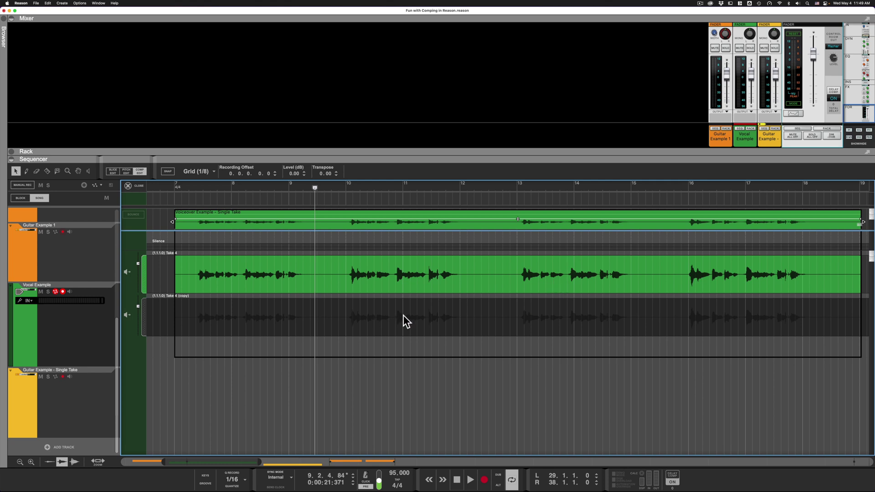
key(r)
Comp Take 4 (copy) in from bar 8 to about 9.5 and play the vocal from bar 7.
click(241, 312)
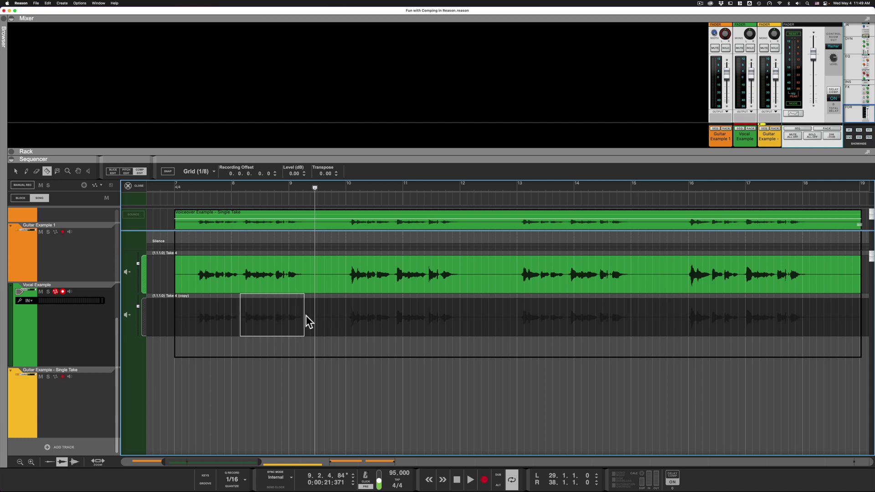
drag(313, 315, 318, 317)
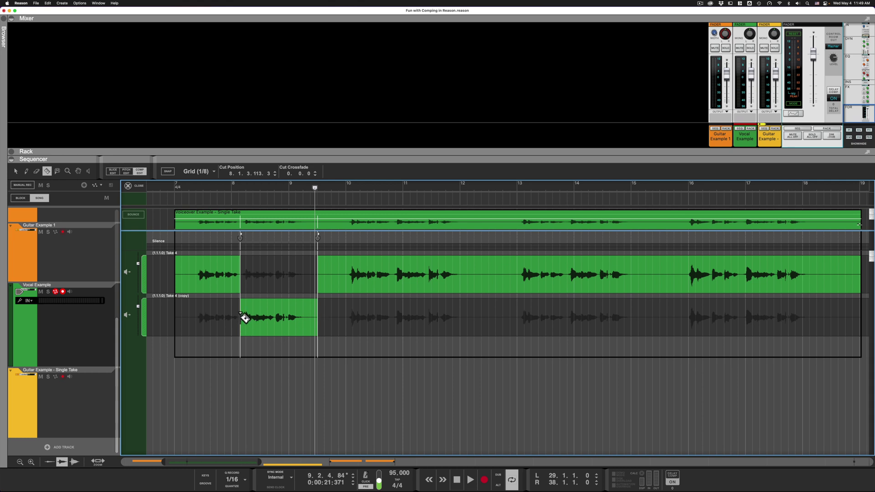
key(q)
click(178, 186)
key(space)
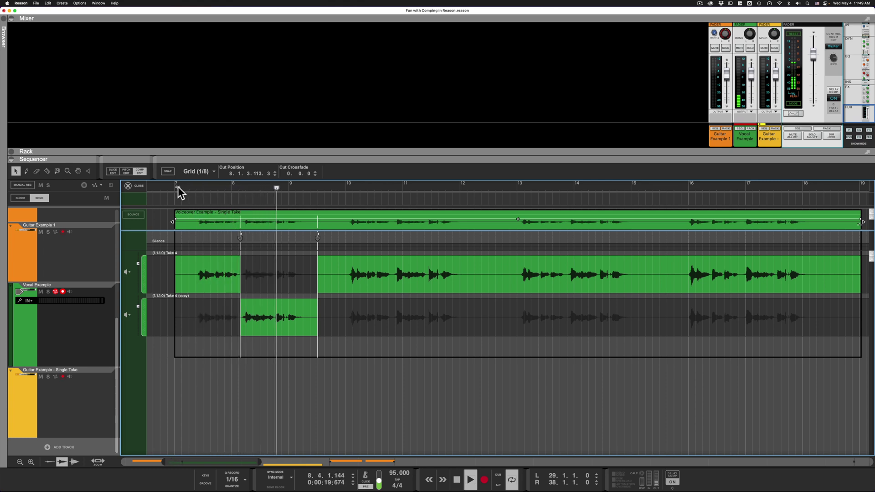
key(space)
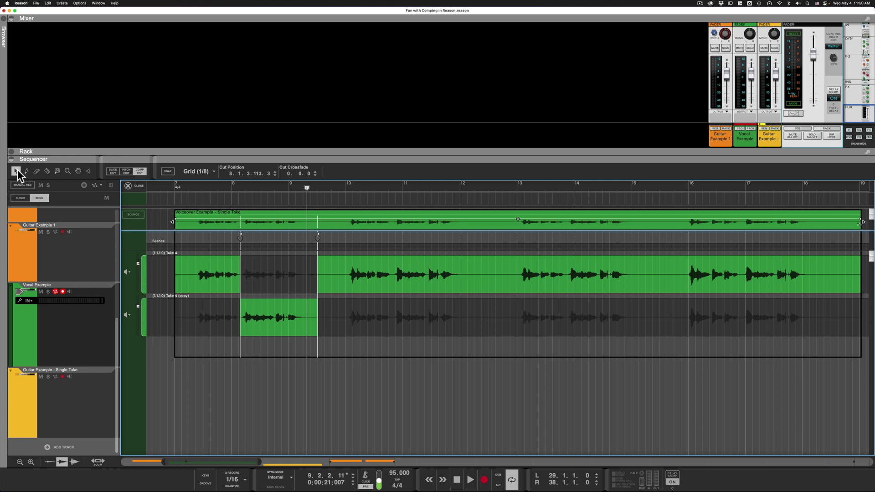
click(647, 324)
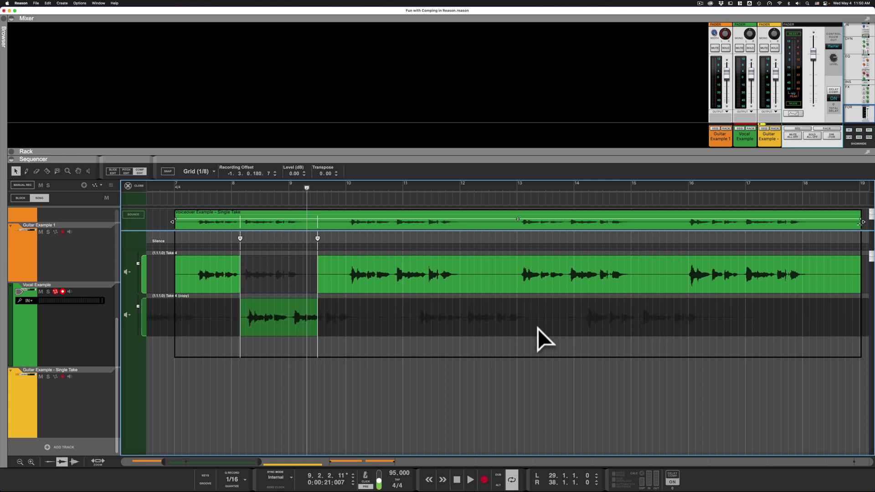
Slide Take 4 (copy) earlier to offset -5.2.3.71.10, audition from bar 7, then select the bar-8 cut.
drag(478, 330, 329, 332)
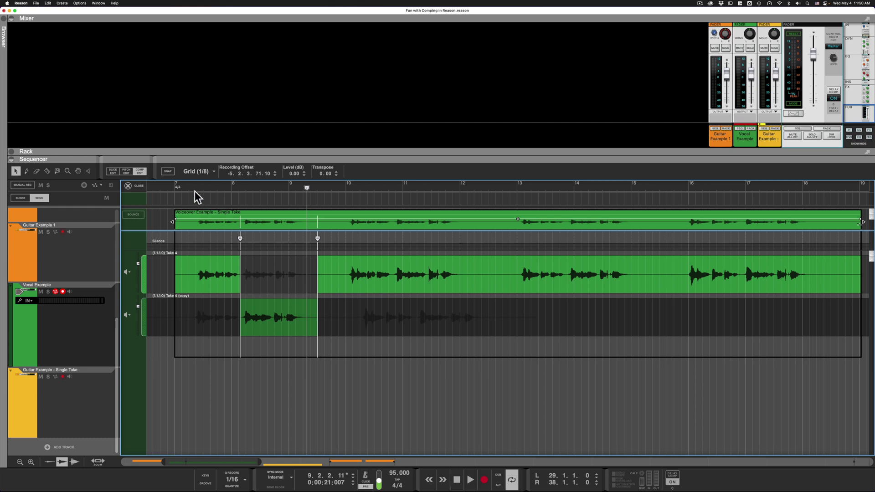
click(176, 189)
key(space)
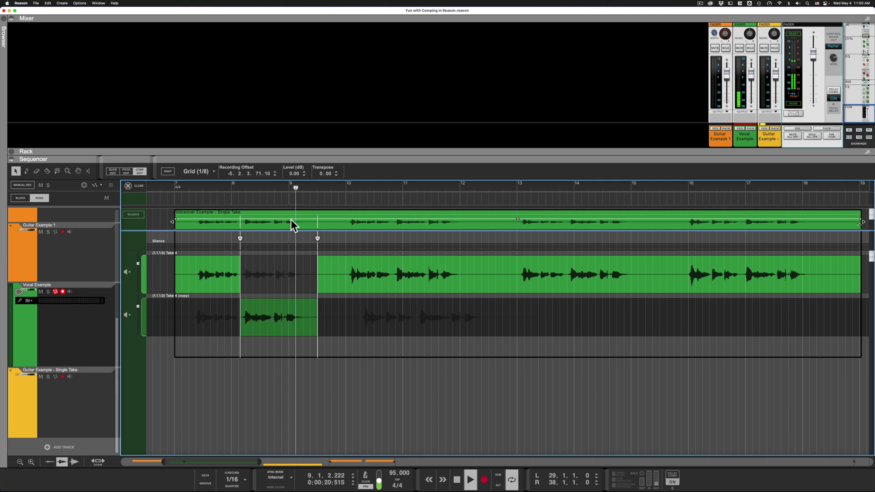
key(space)
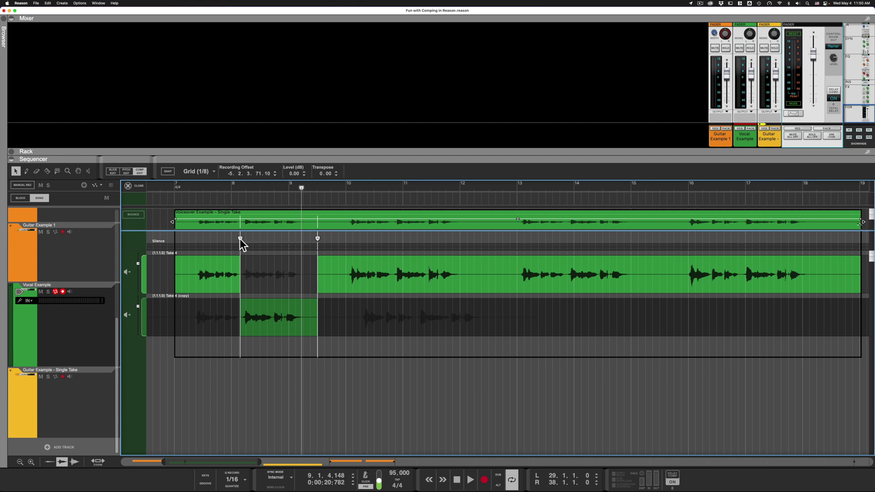
click(240, 237)
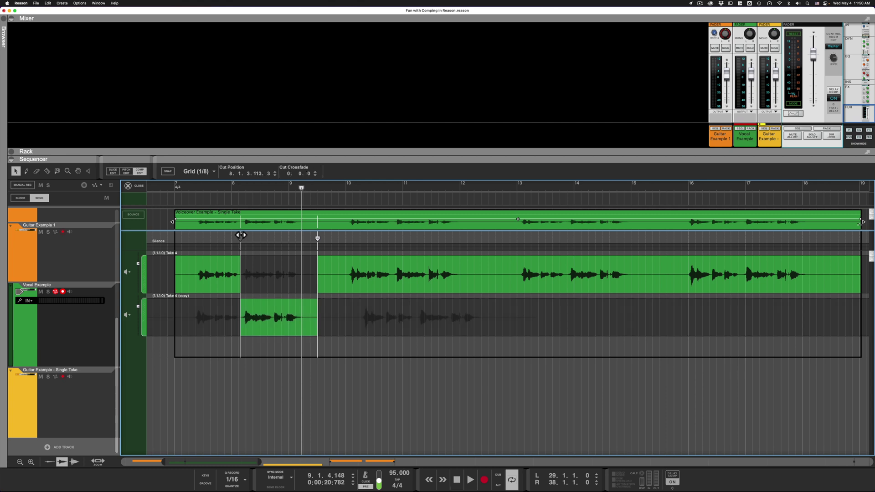
Add a crossfade at the bar-8 cut, then play the vocal comp from just before bar 7.
drag(241, 235, 244, 235)
click(410, 321)
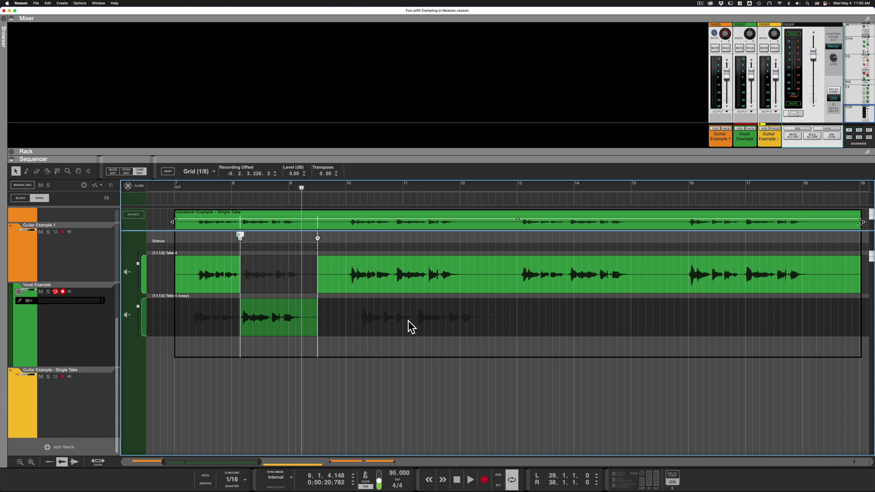
right_click(426, 270)
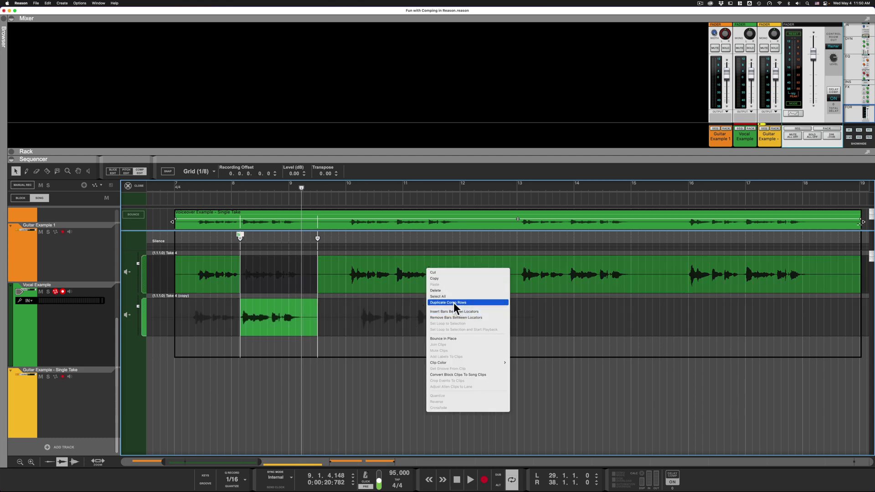
click(261, 382)
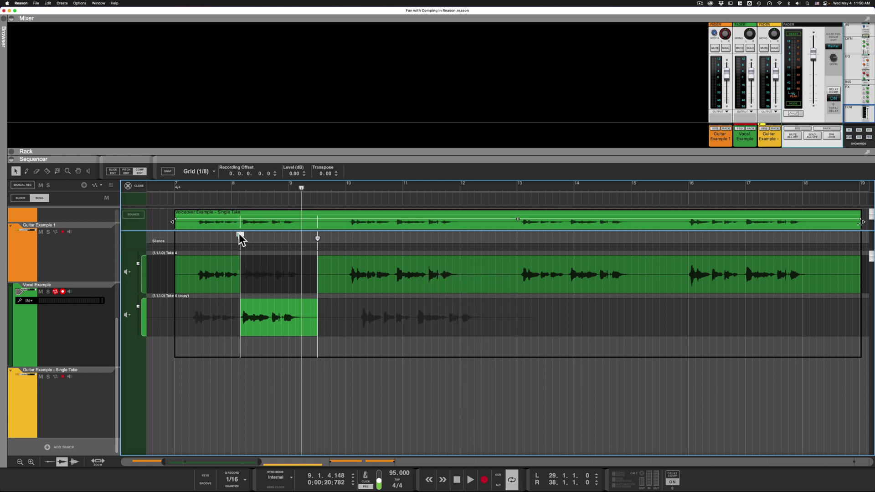
click(168, 186)
key(space)
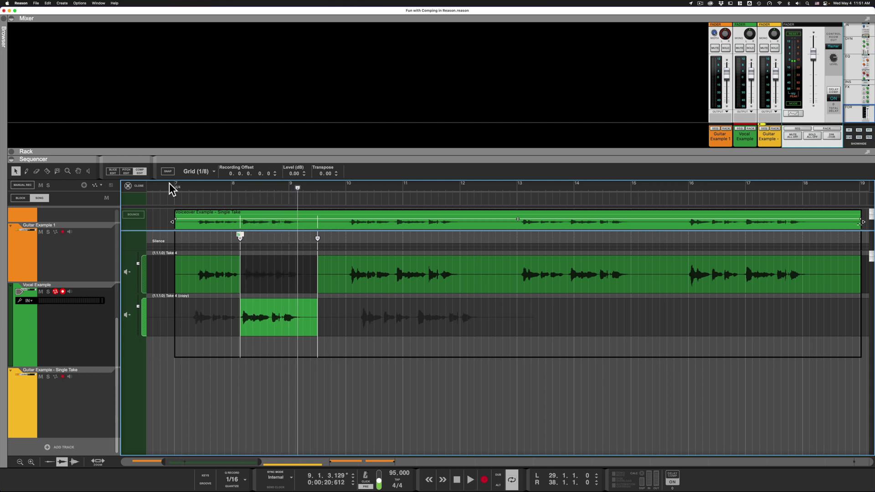
Exit Comp Edit, loop the single-take guitar clip over bars 20–28 with P, and play it.
click(138, 185)
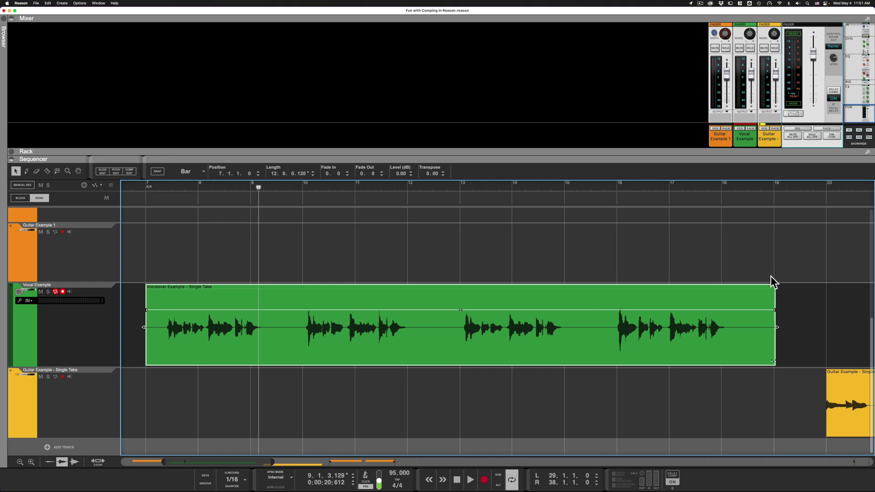
scroll(771, 276, right, 10)
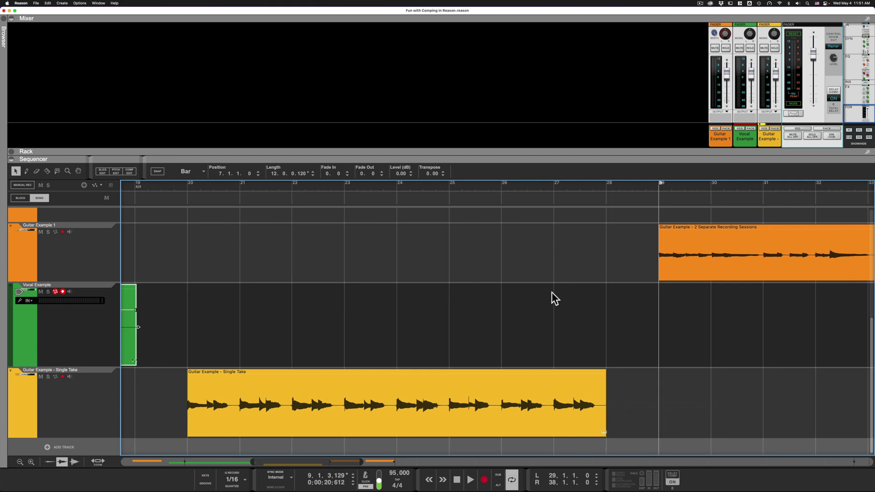
scroll(536, 296, left, 1)
scroll(536, 296, left, 1)
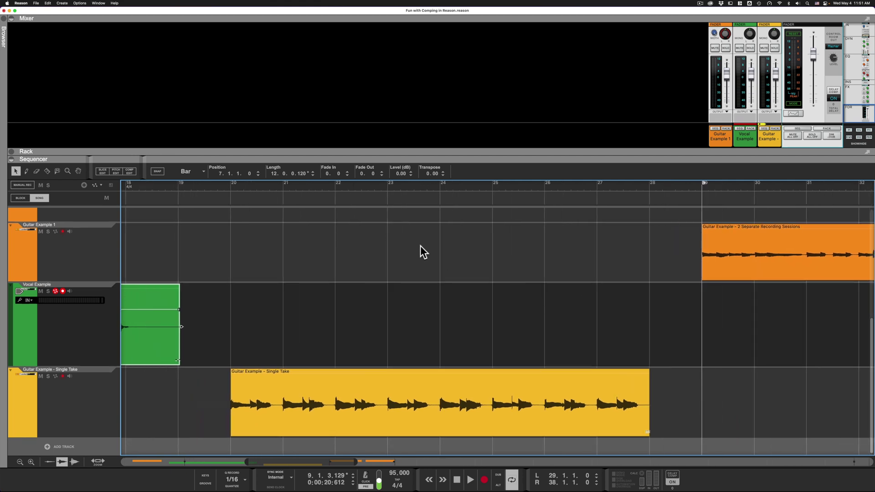
click(429, 376)
key(p)
key(space)
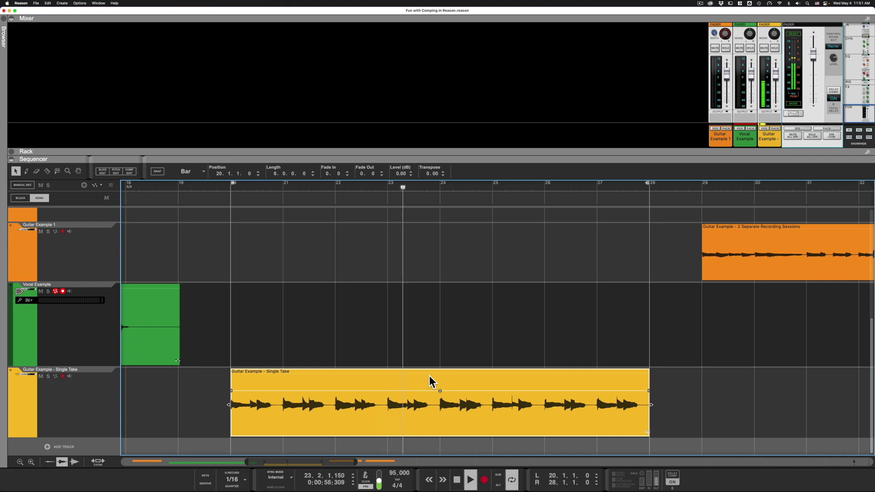
key(space)
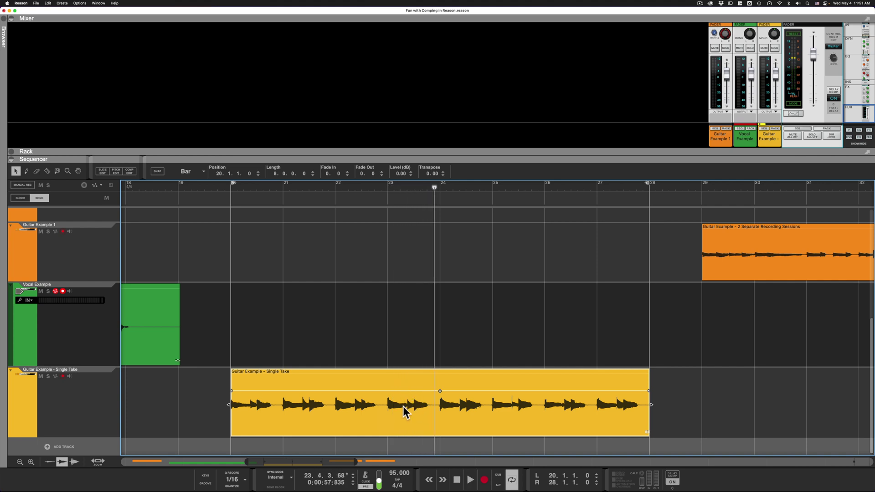
click(382, 187)
key(space)
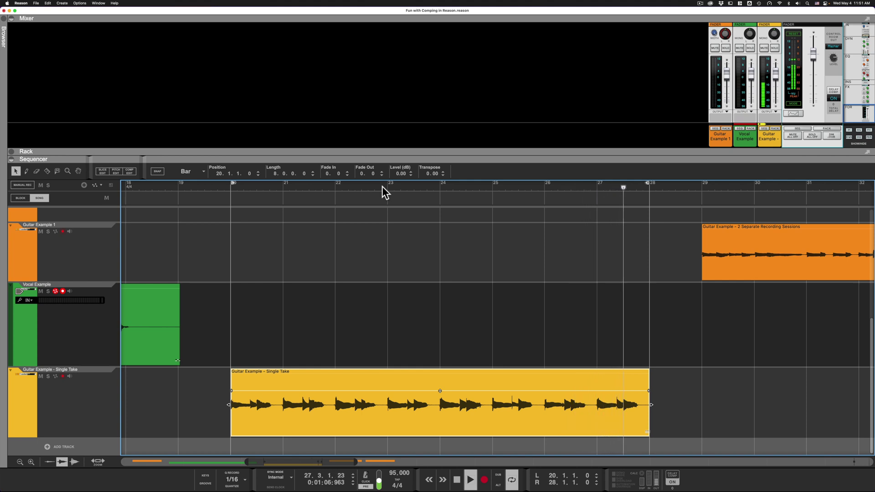
key(space)
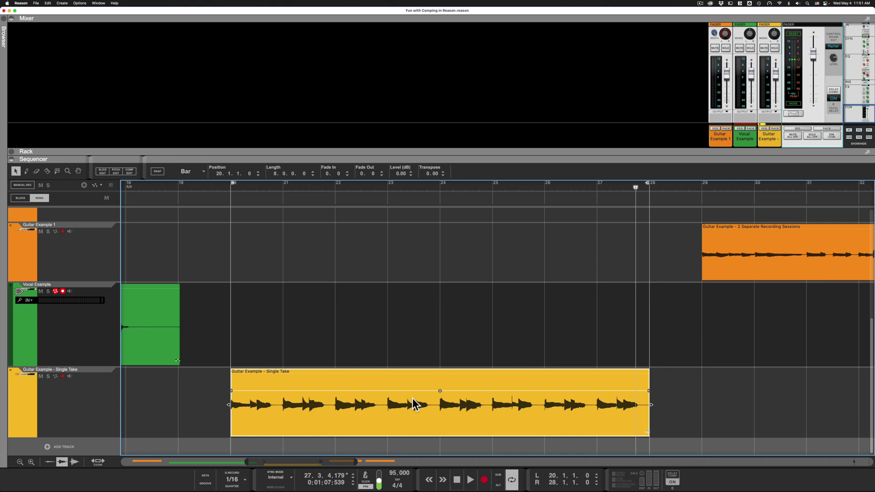
click(388, 184)
key(space)
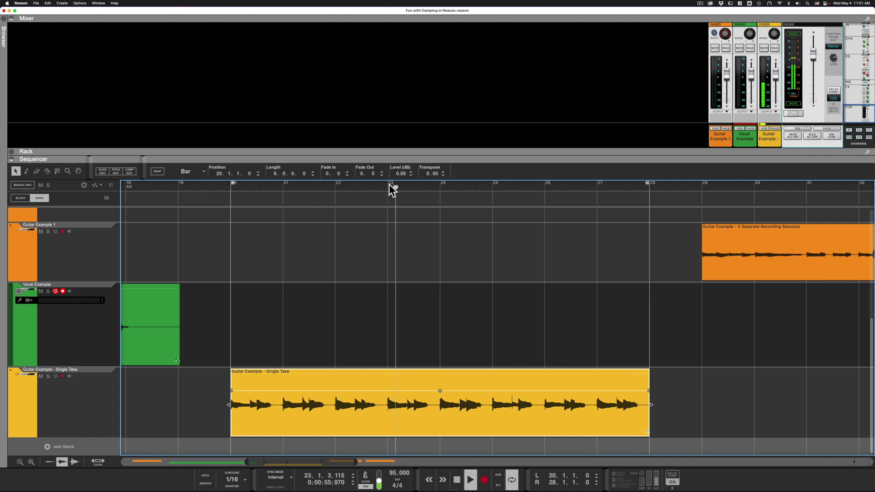
key(space)
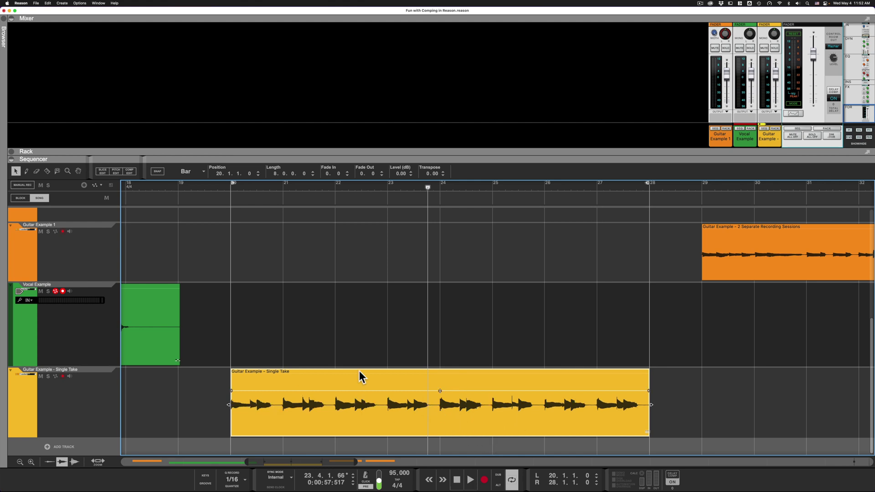
Open Comp Edit on the single-take guitar clip and duplicate Take 1 into a Take 1 (copy) row.
click(130, 172)
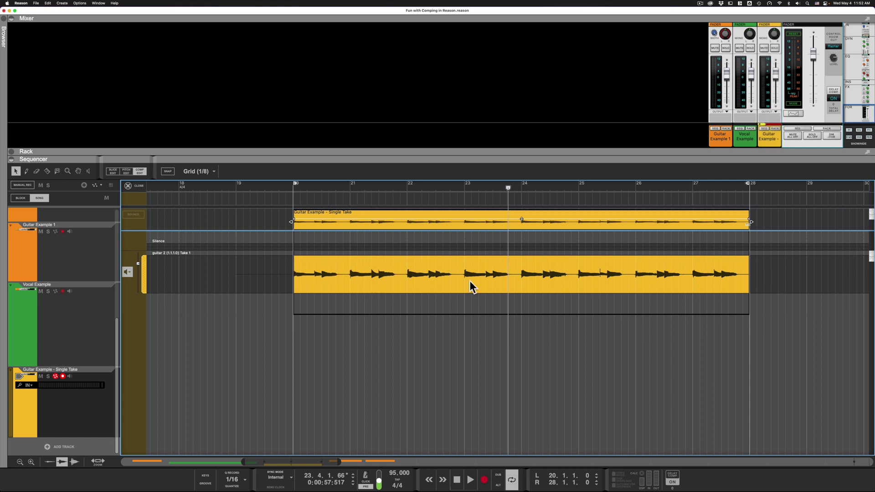
right_click(522, 279)
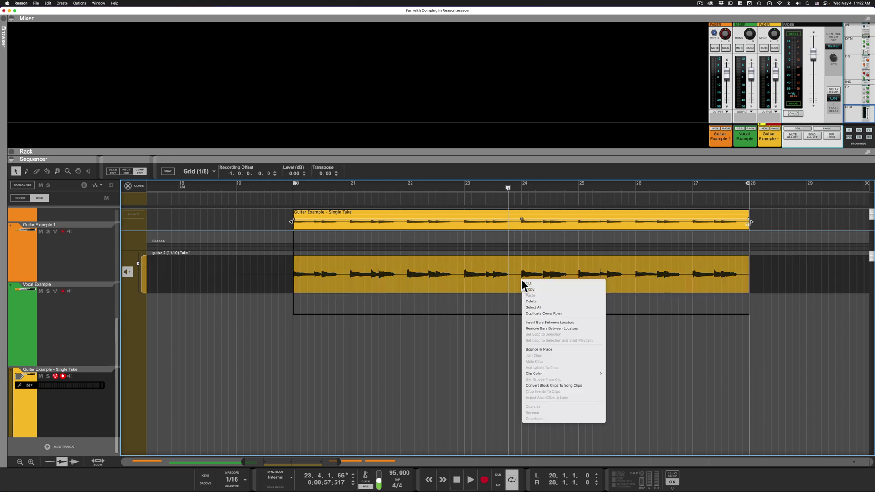
click(543, 313)
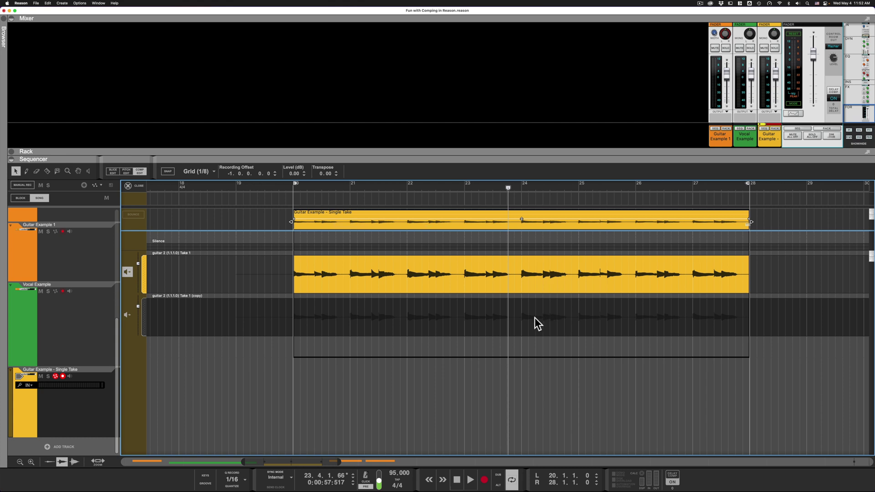
key(r)
mouse_move(484, 319)
mouse_down()
mouse_move(519, 322)
mouse_move(477, 322)
mouse_move(491, 323)
mouse_up()
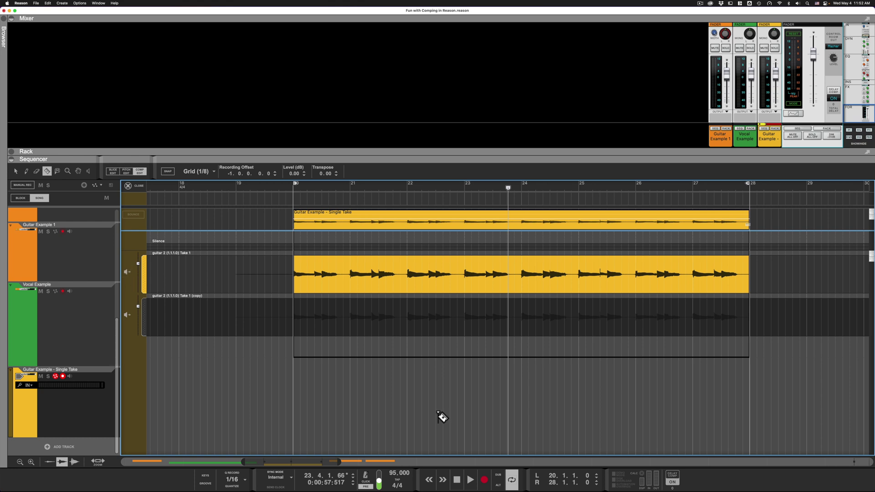
Cut a short slice near bar 23 from Take 1 (copy), audition it, and drag the copy's audio earlier.
click(485, 312)
click(494, 320)
key(q)
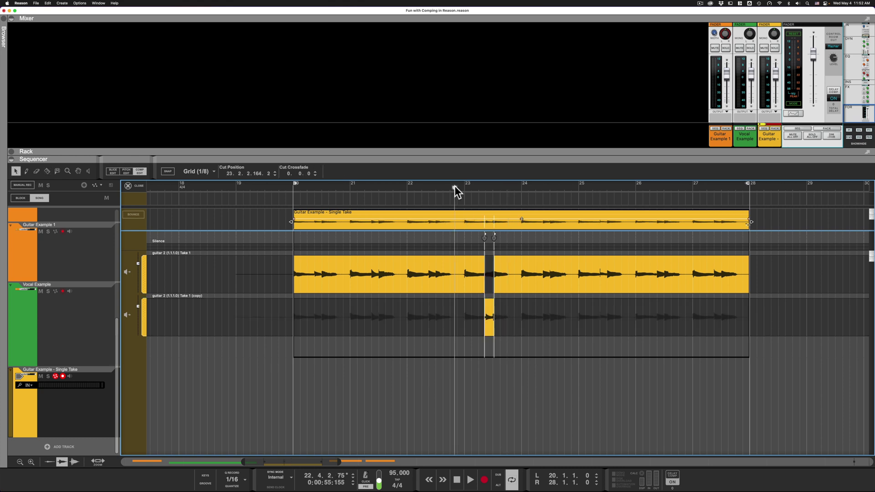
key(space)
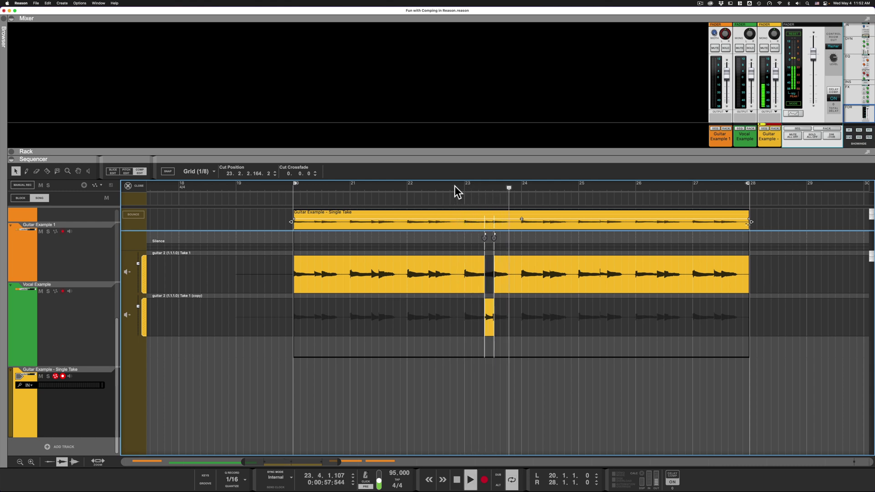
key(space)
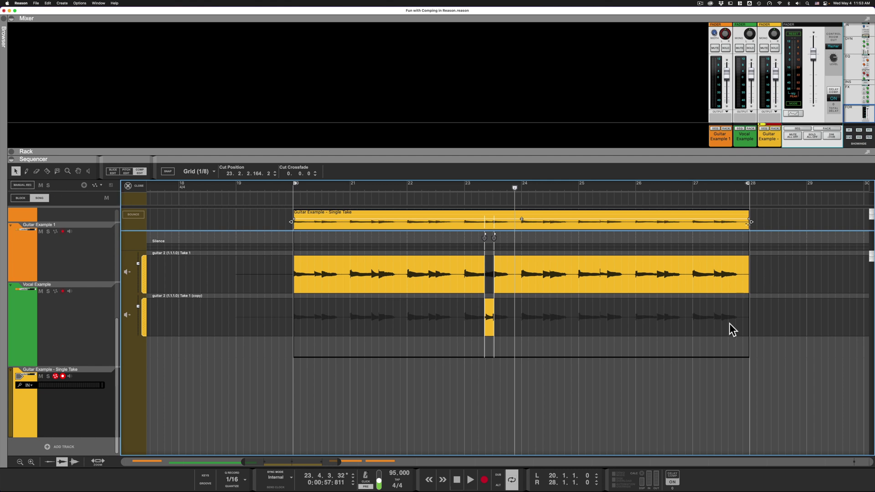
drag(729, 324, 506, 329)
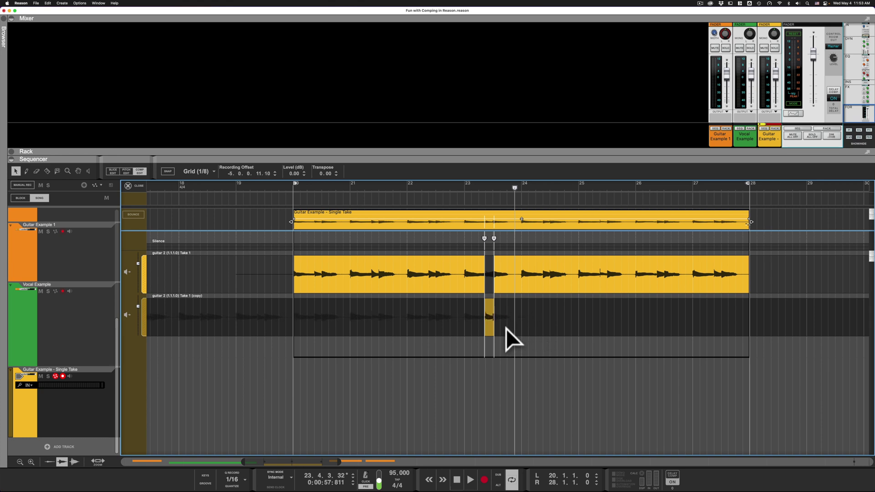
Set Take 1 (copy)'s recording offset to -4.3.3.225.14 and play from bar 22.1 to check the slice.
drag(505, 329, 509, 327)
click(419, 184)
key(space)
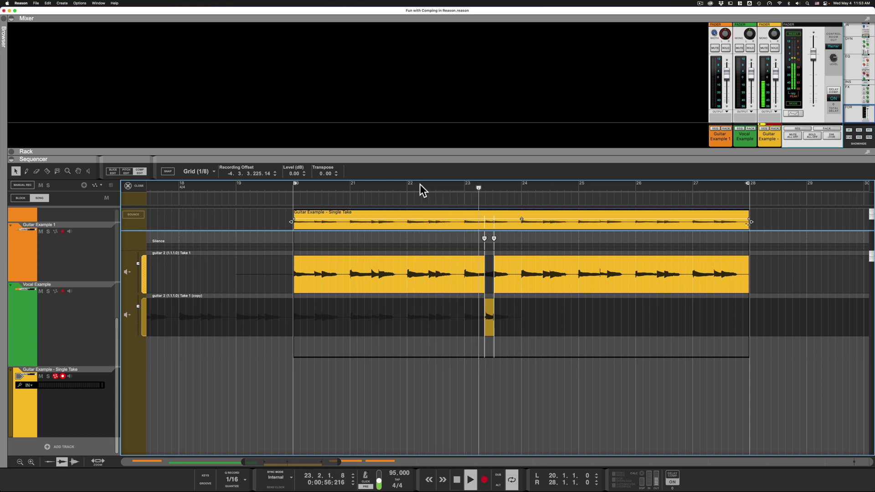
key(space)
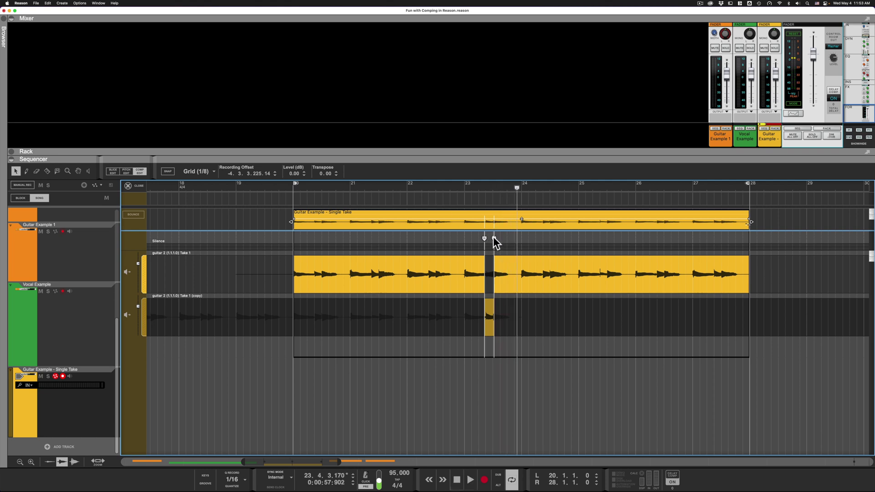
Give the slice's left cut at 23.2.2.164 a 0.180.4 crossfade, then play from about bar 22.4.
click(494, 237)
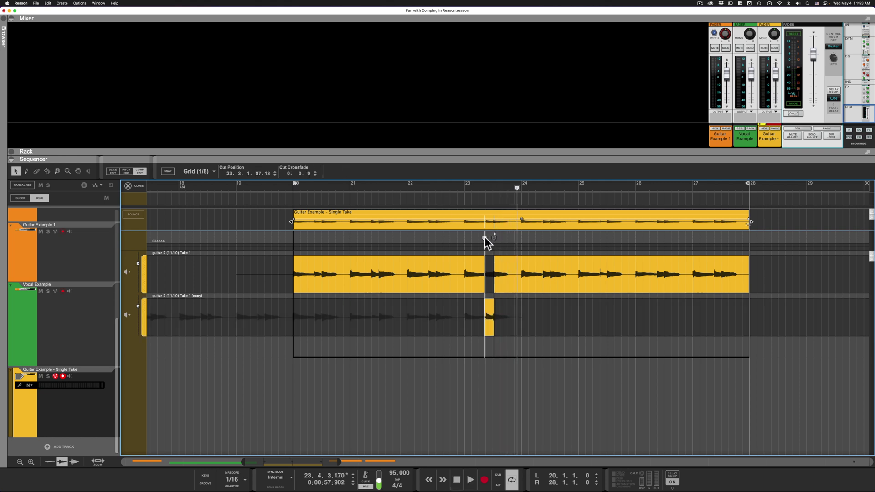
click(484, 236)
drag(338, 462, 321, 462)
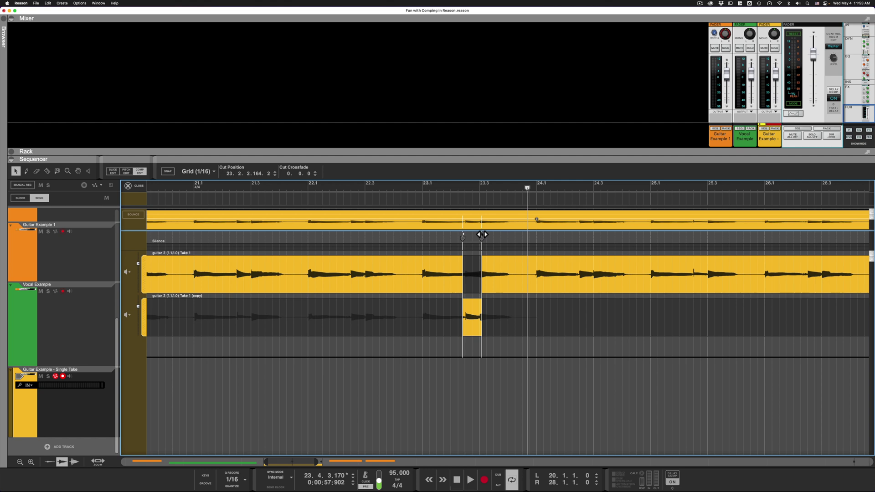
drag(483, 234, 485, 235)
click(402, 187)
key(space)
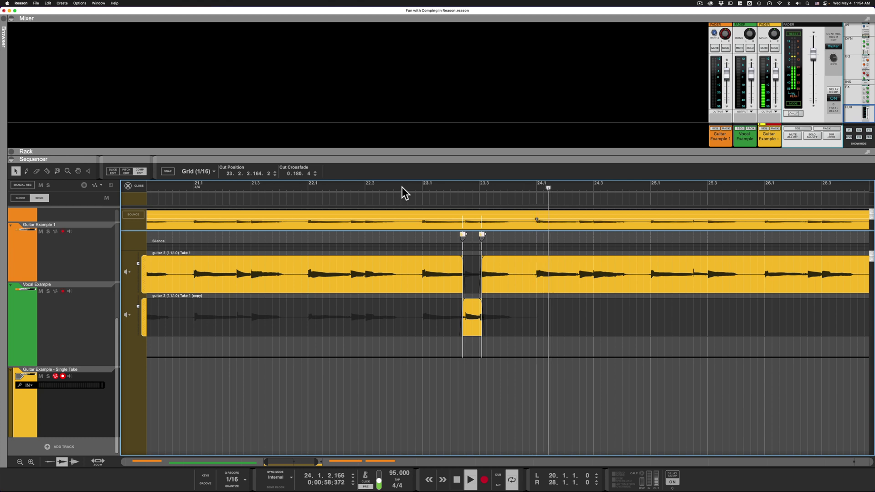
key(space)
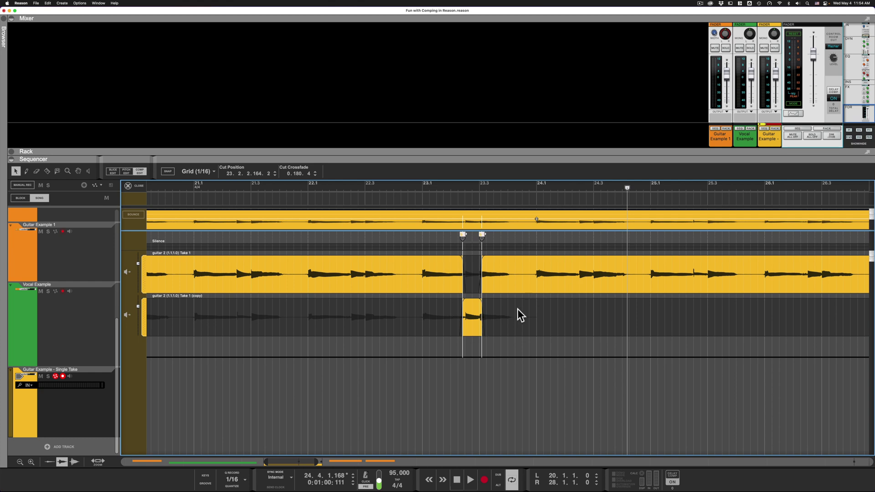
Close Comp Edit and scroll to the comped single-take guitar clip ending at bar 28.
click(138, 185)
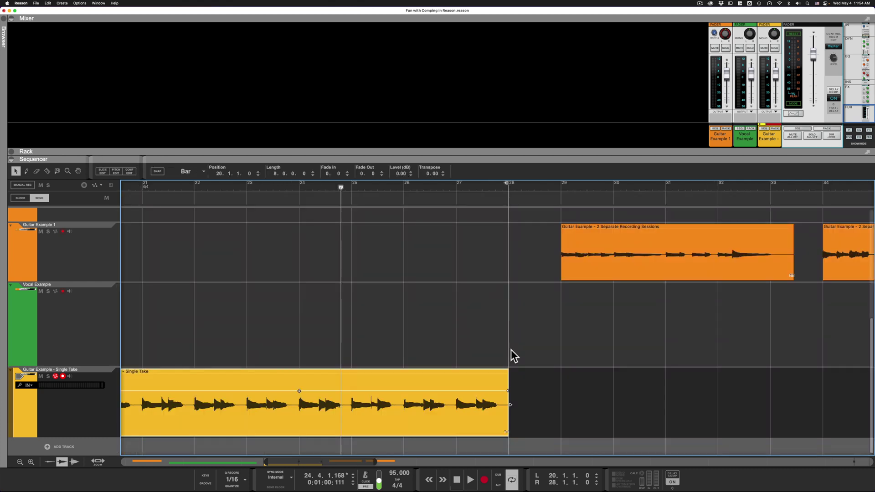
scroll(511, 350, left, 3)
scroll(511, 349, left, 10)
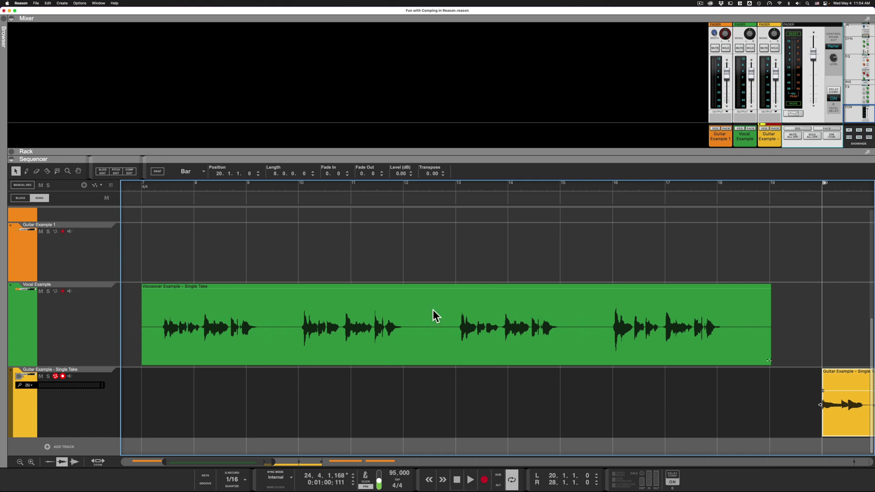
scroll(483, 309, right, 10)
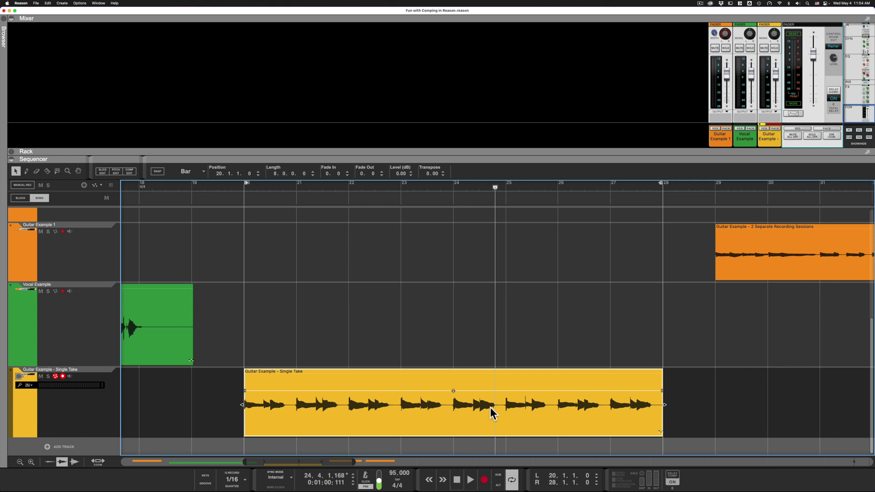
scroll(727, 325, right, 5)
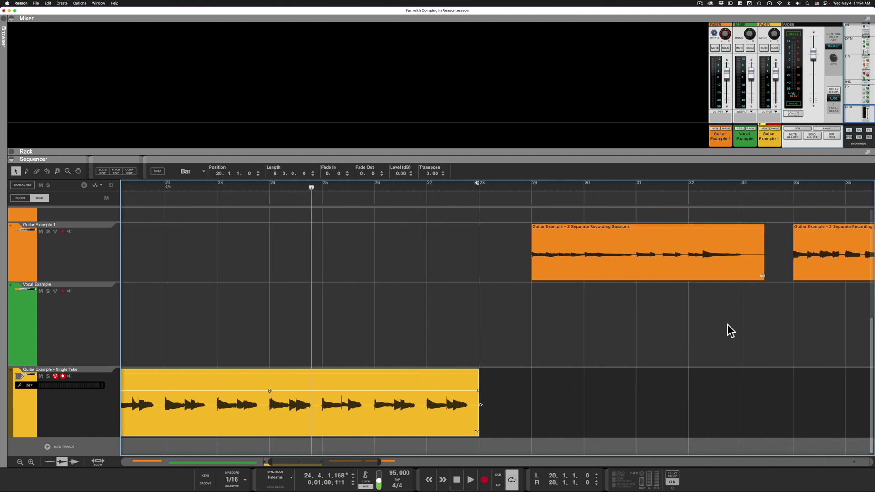
scroll(727, 325, right, 9)
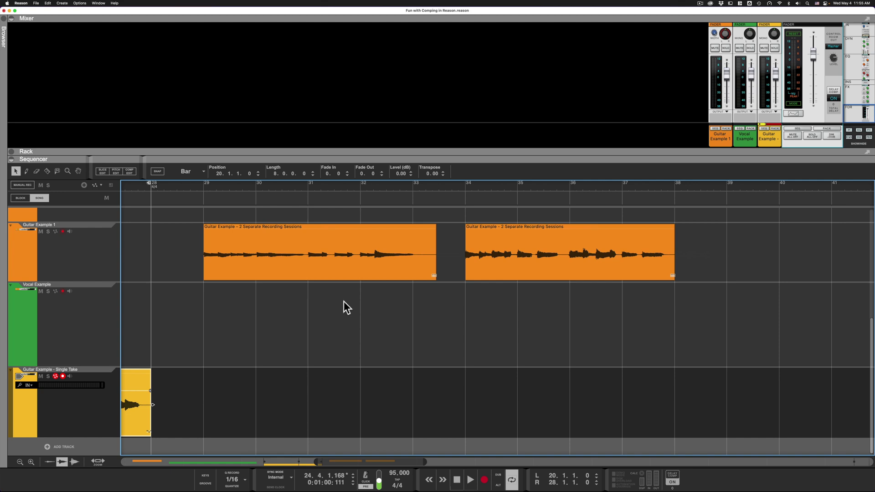
click(321, 247)
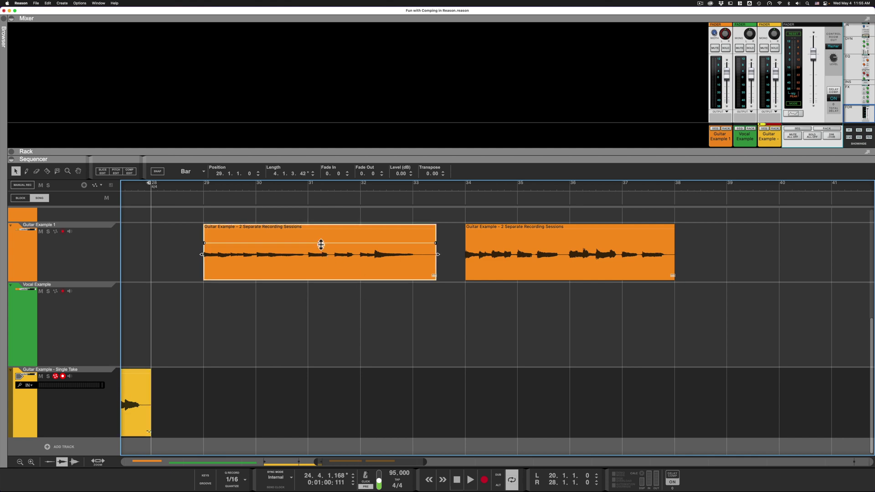
click(130, 171)
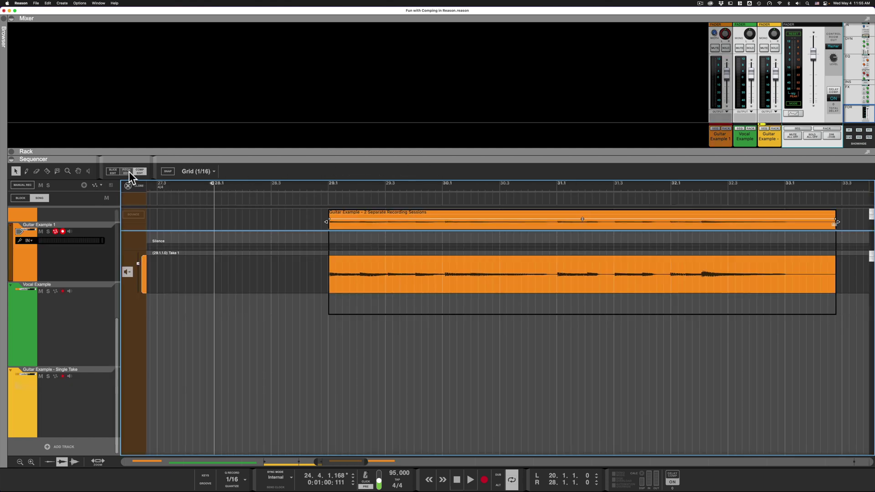
click(131, 186)
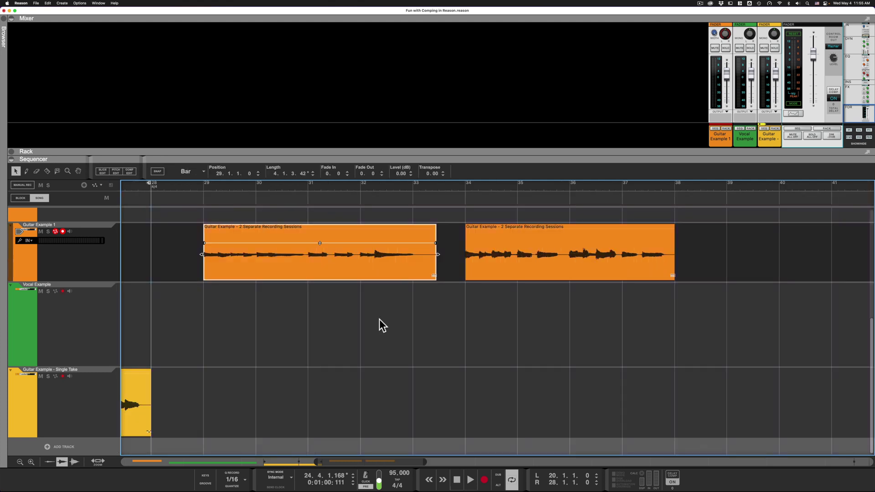
click(499, 255)
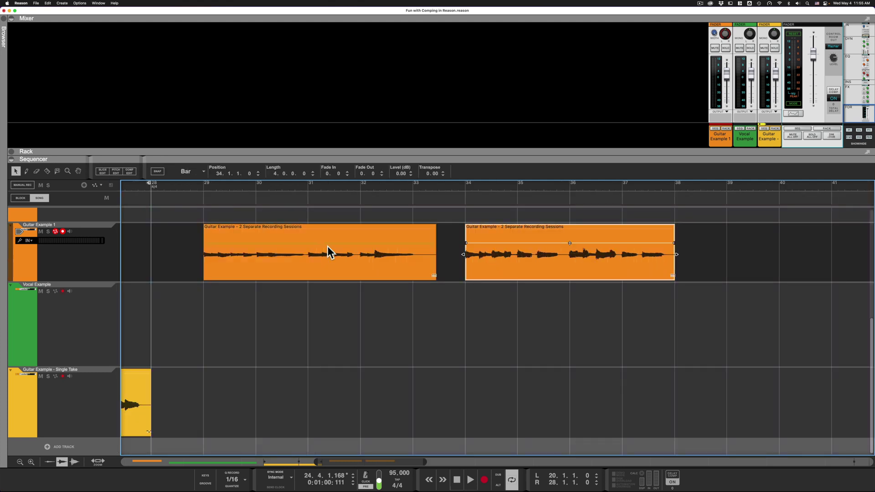
click(130, 171)
scroll(495, 346, right, 5)
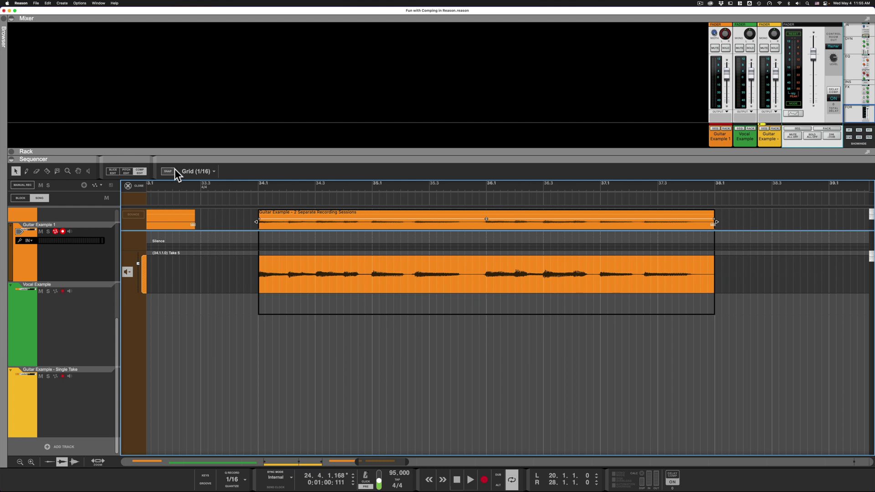
click(138, 184)
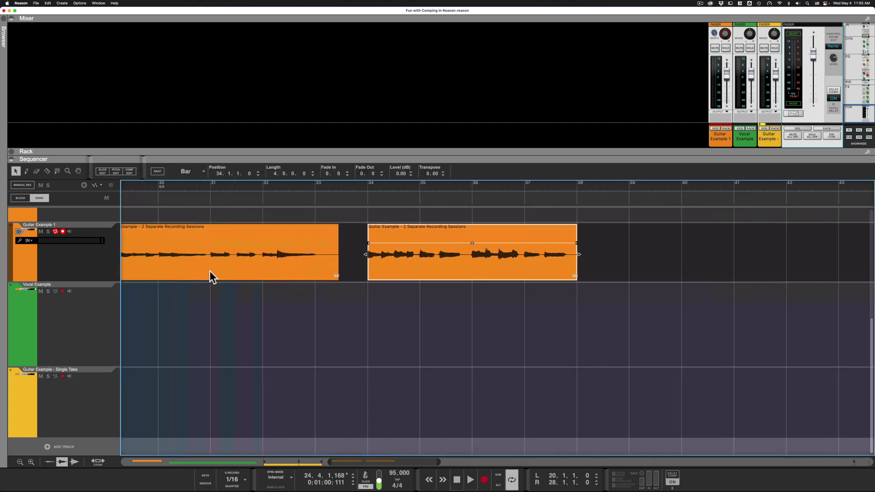
scroll(209, 271, left, 3)
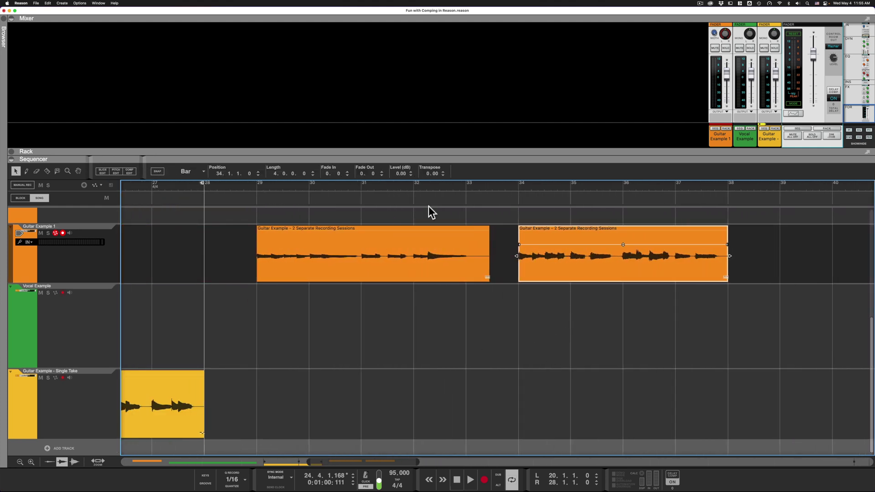
Play the guitar clips from bar 29 to about bar 38, then box-select both Guitar Example 1 clips.
click(257, 186)
key(space)
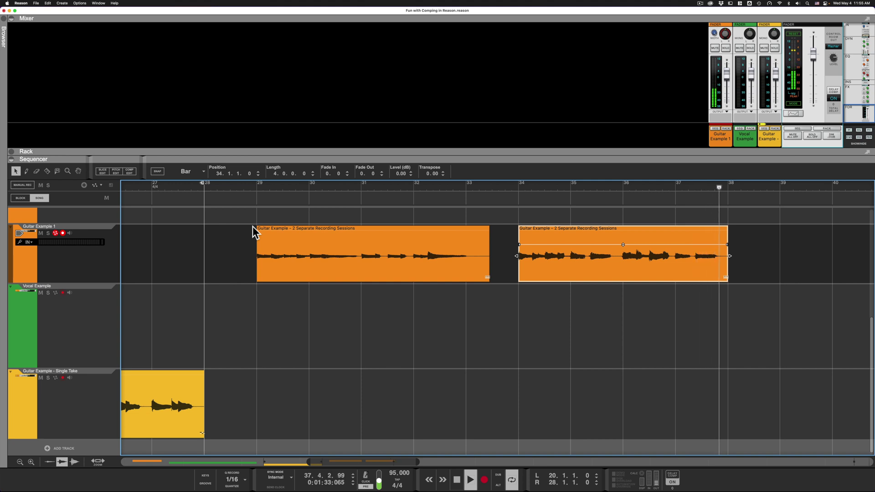
key(space)
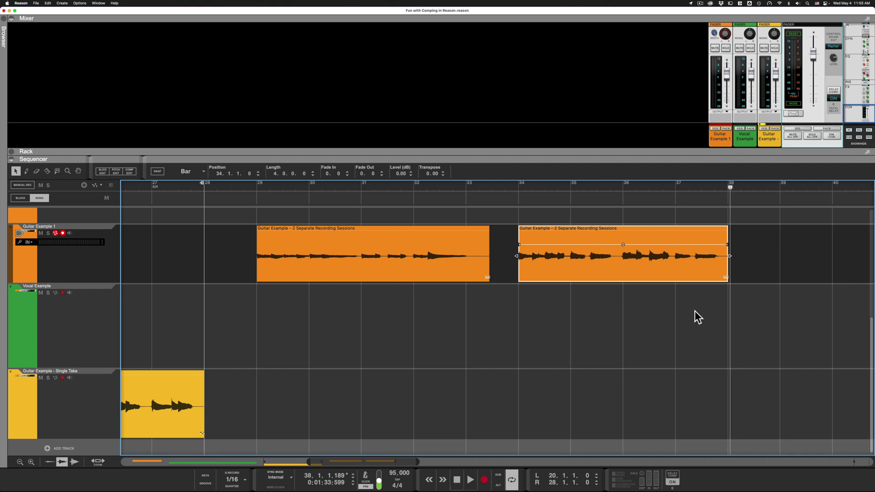
click(616, 313)
drag(551, 324, 420, 264)
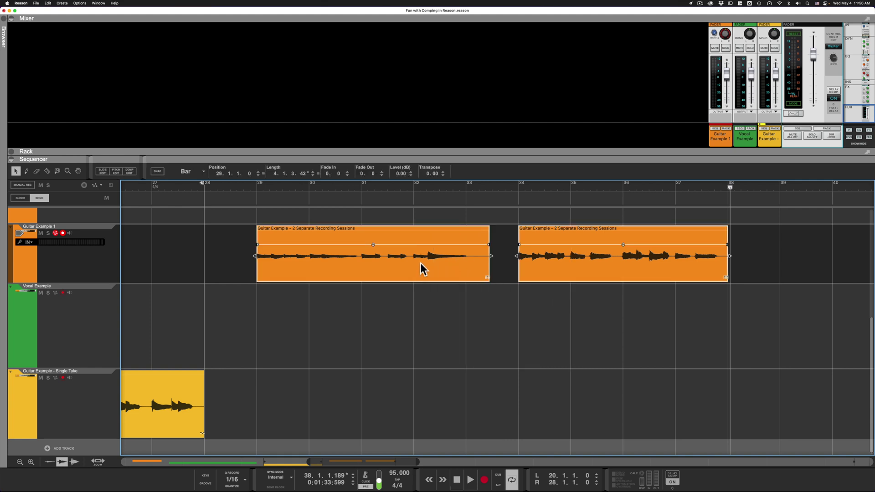
Join the two selected Guitar Example 1 clips into one clip spanning bars 29–38, then deselect.
right_click(470, 255)
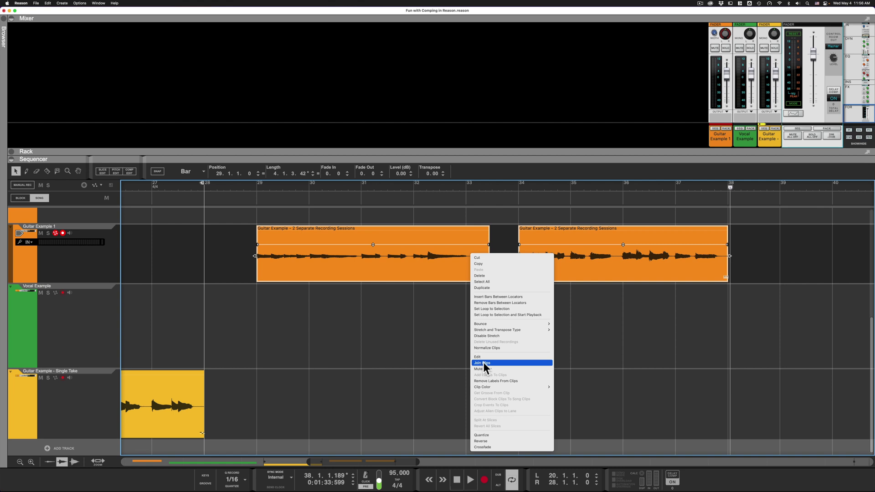
click(483, 362)
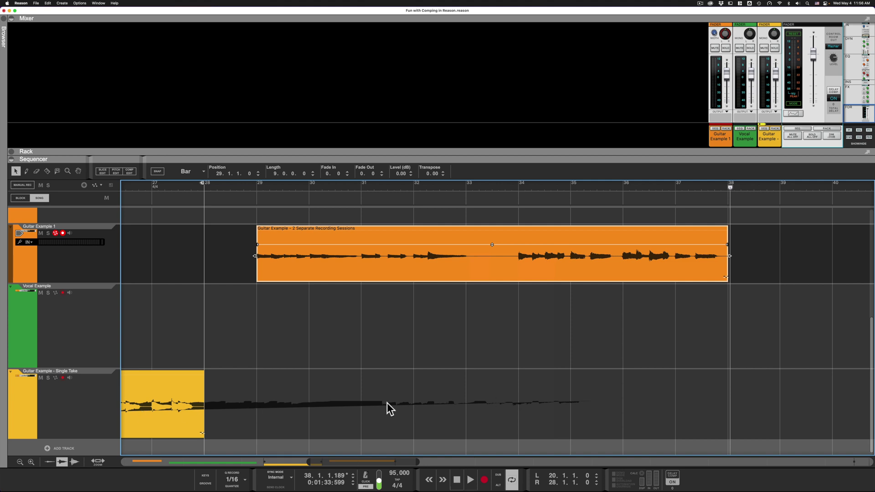
click(238, 276)
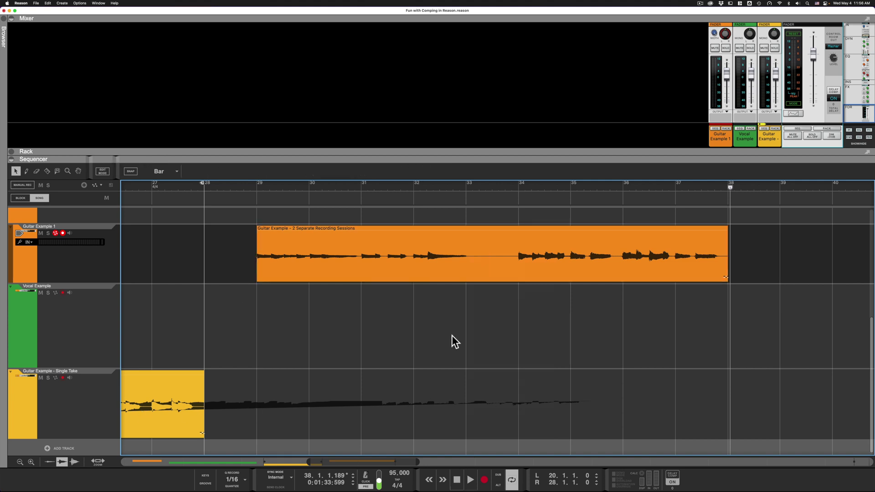
scroll(452, 335, right, 3)
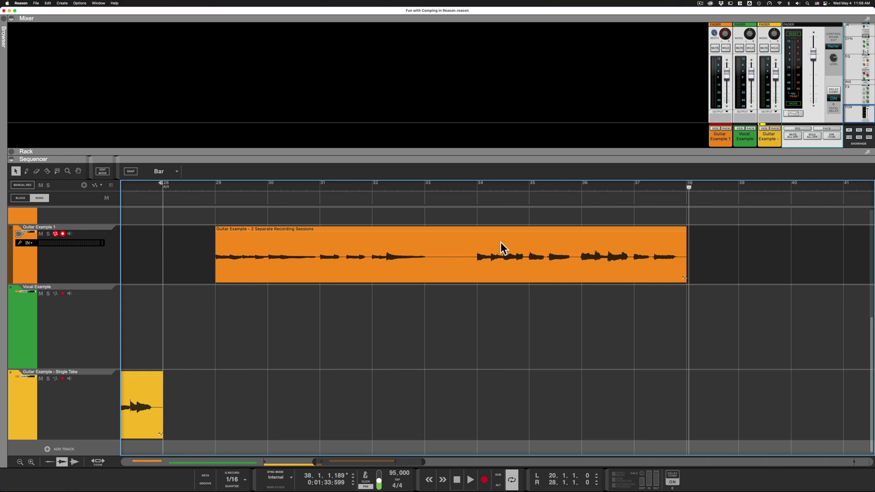
Show the joined guitar clip in Comp Edit, zoomed to fit Take 1 (bar 29) through Take 5 (bar 34).
click(450, 252)
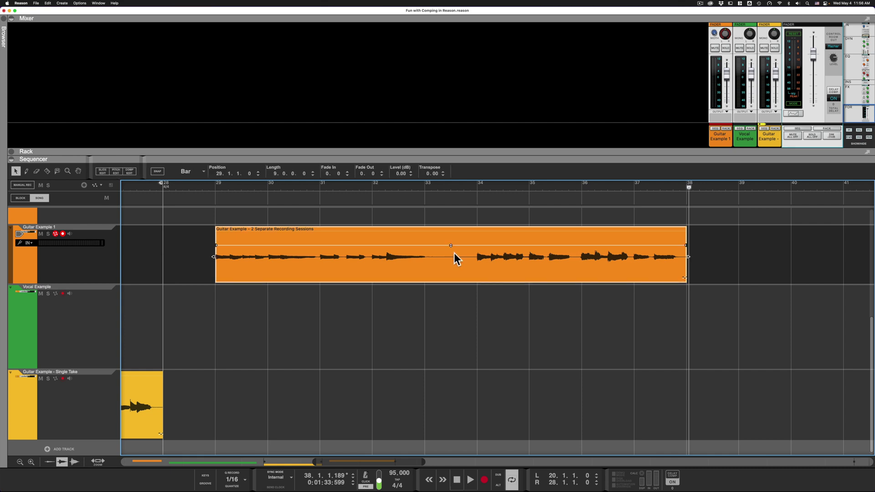
click(130, 171)
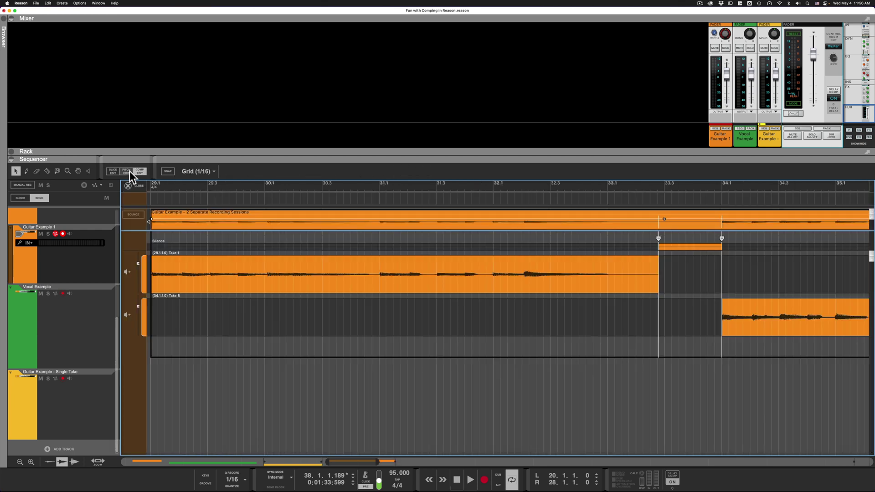
scroll(436, 320, right, 5)
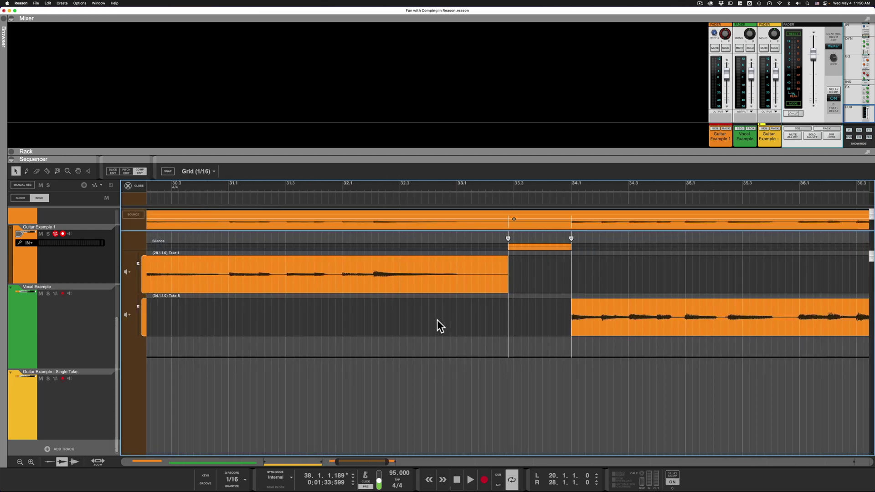
scroll(436, 320, right, 4)
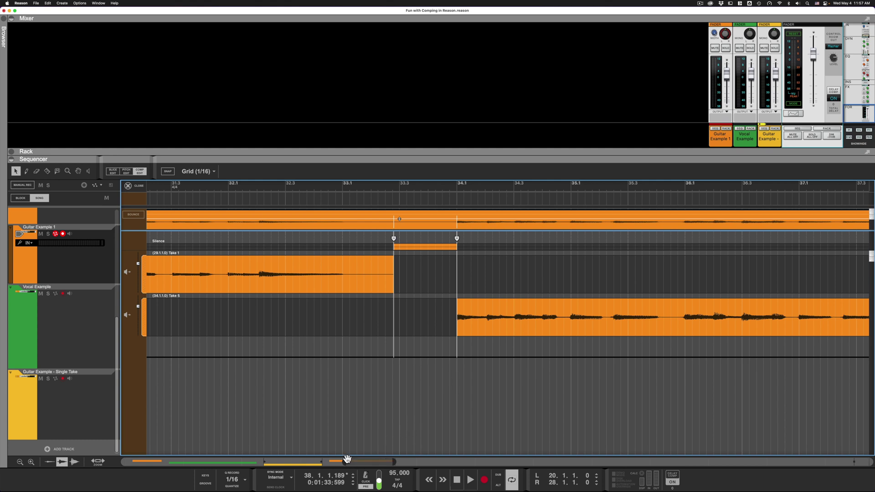
drag(344, 461, 329, 462)
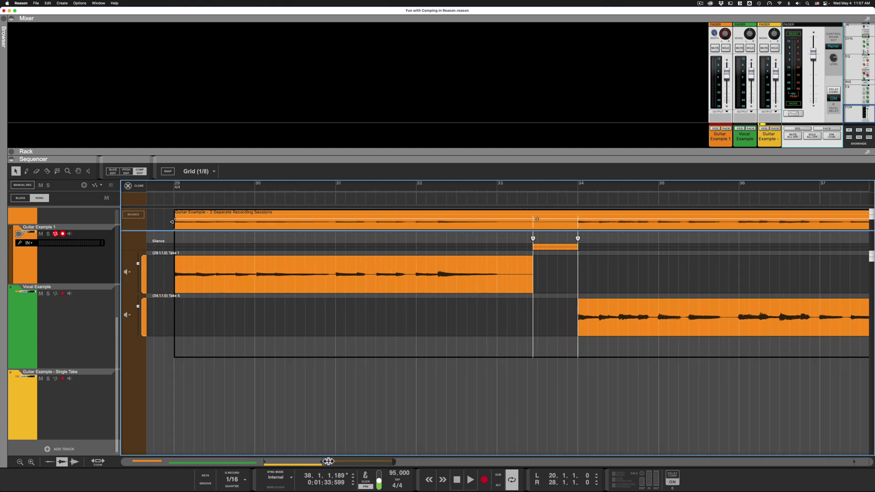
drag(393, 462, 401, 461)
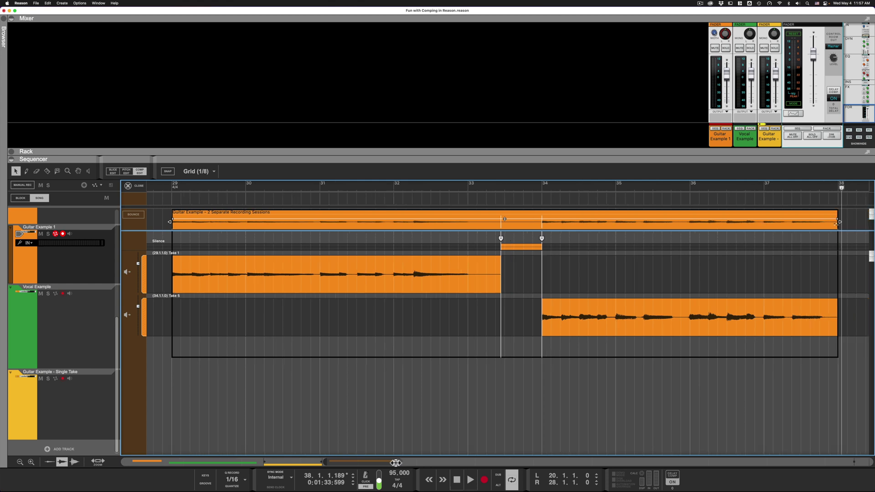